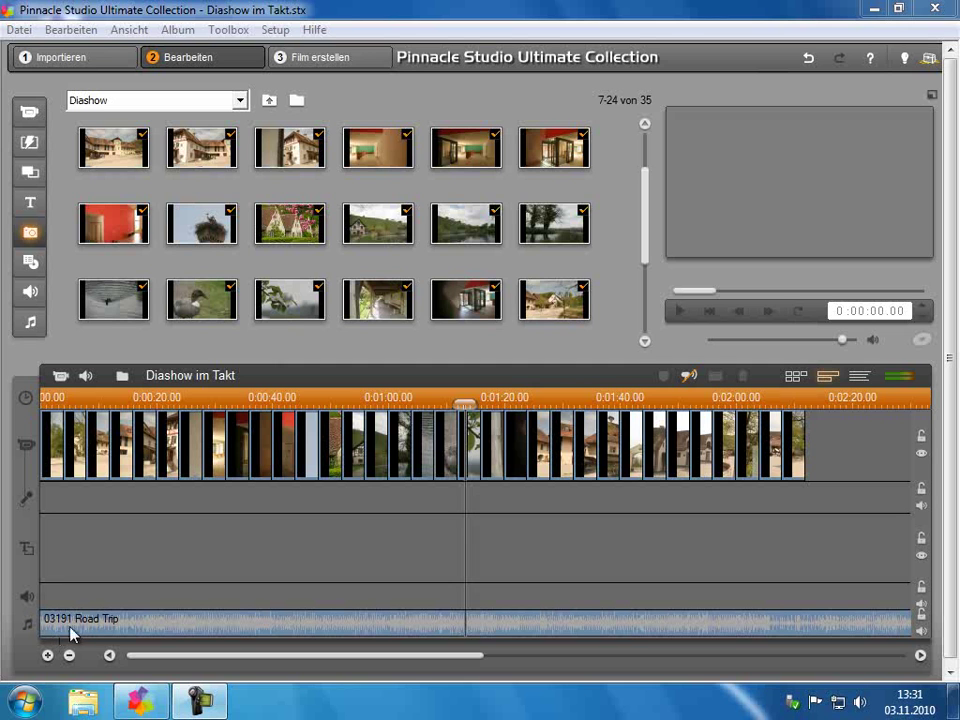
# Step: Add a marker at the start of the Road Trip music clip and shift it to about 0:00:00.24
pyautogui.click(483, 470)
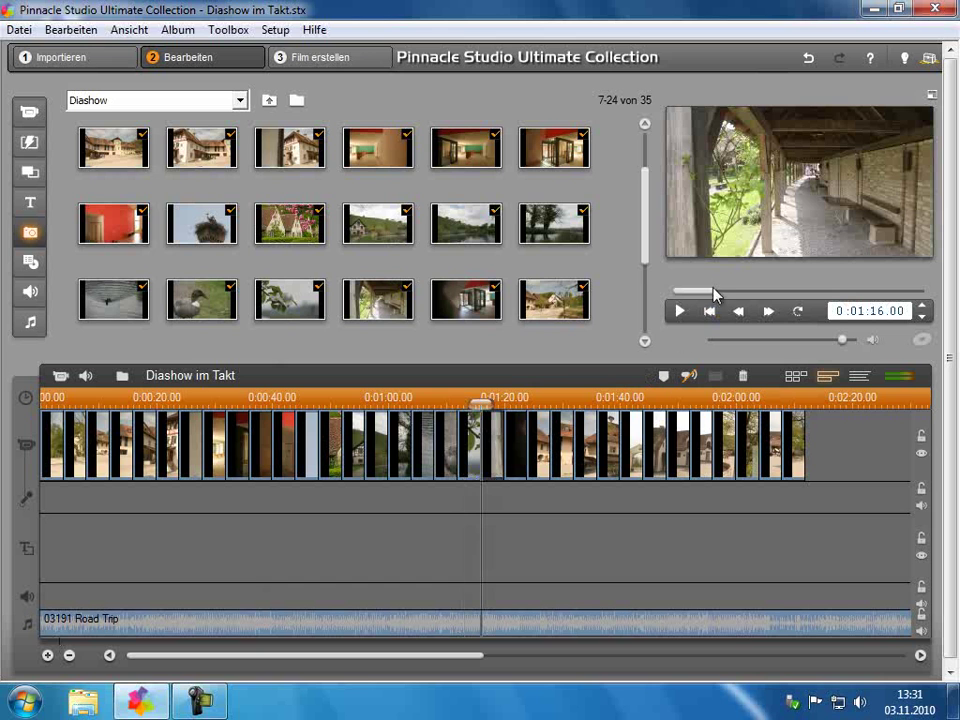
pyautogui.click(708, 312)
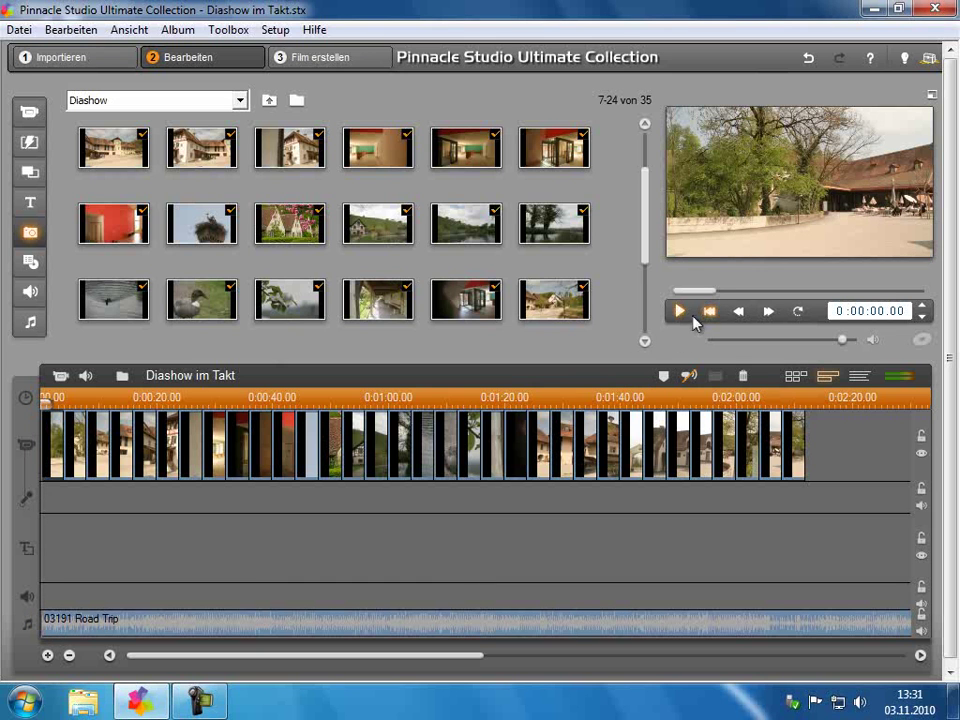
pyautogui.click(143, 621)
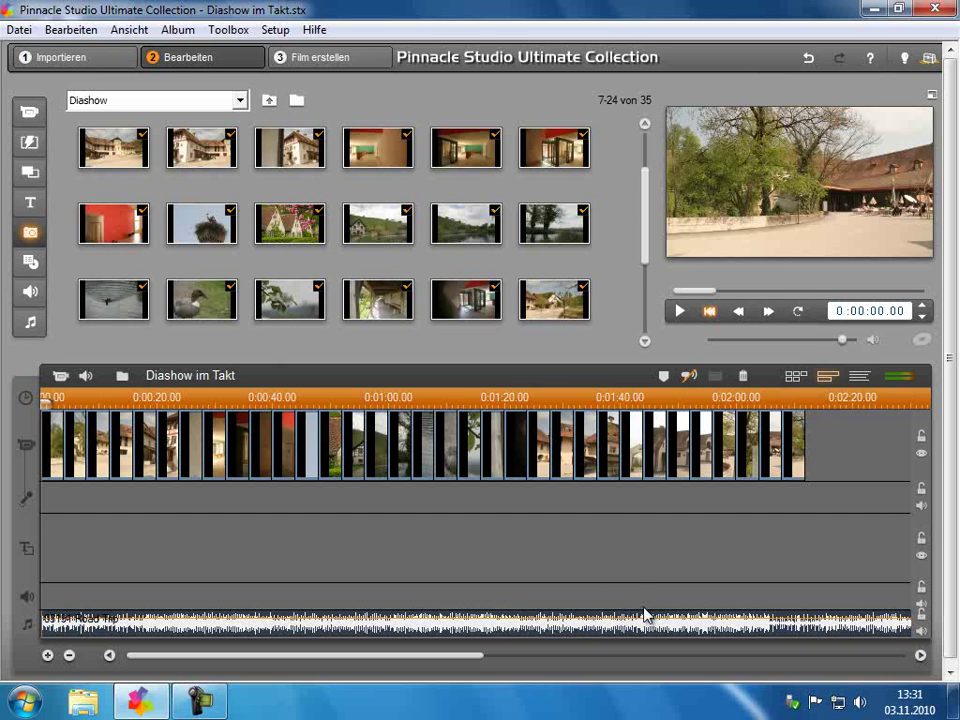
pyautogui.click(665, 379)
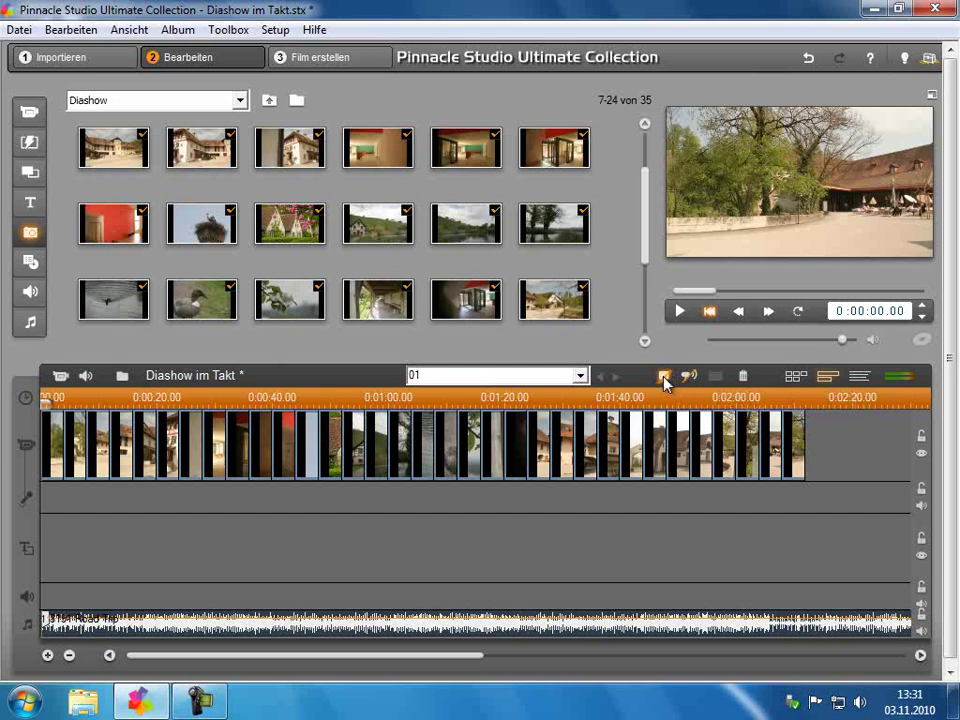
pyautogui.moveTo(93, 392); pyautogui.dragTo(330, 396)
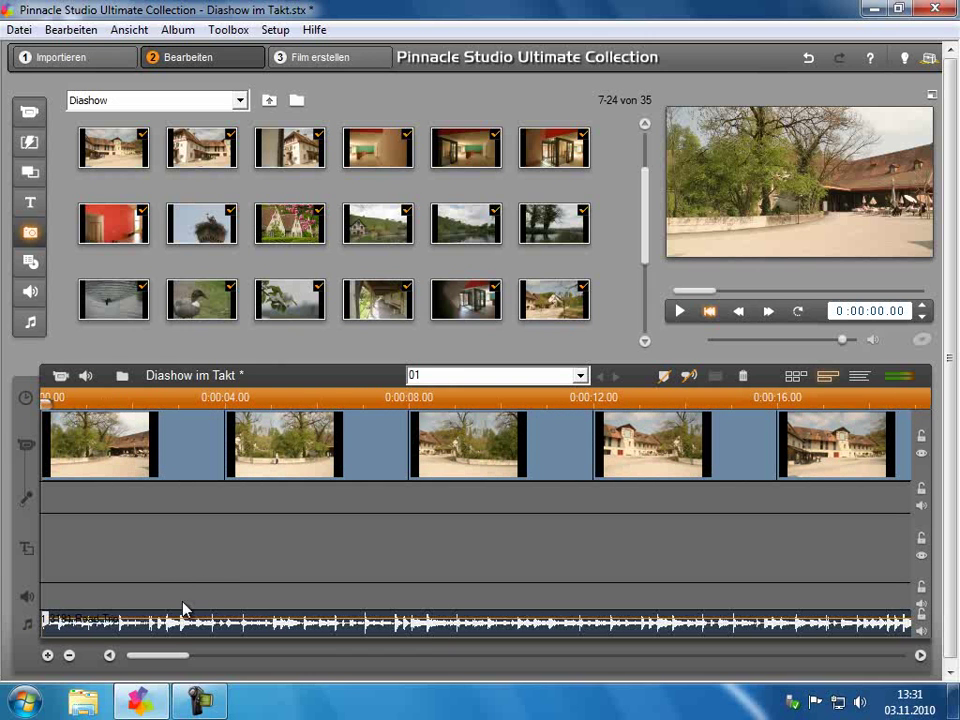
pyautogui.moveTo(47, 627); pyautogui.dragTo(101, 626)
pyautogui.click(97, 632)
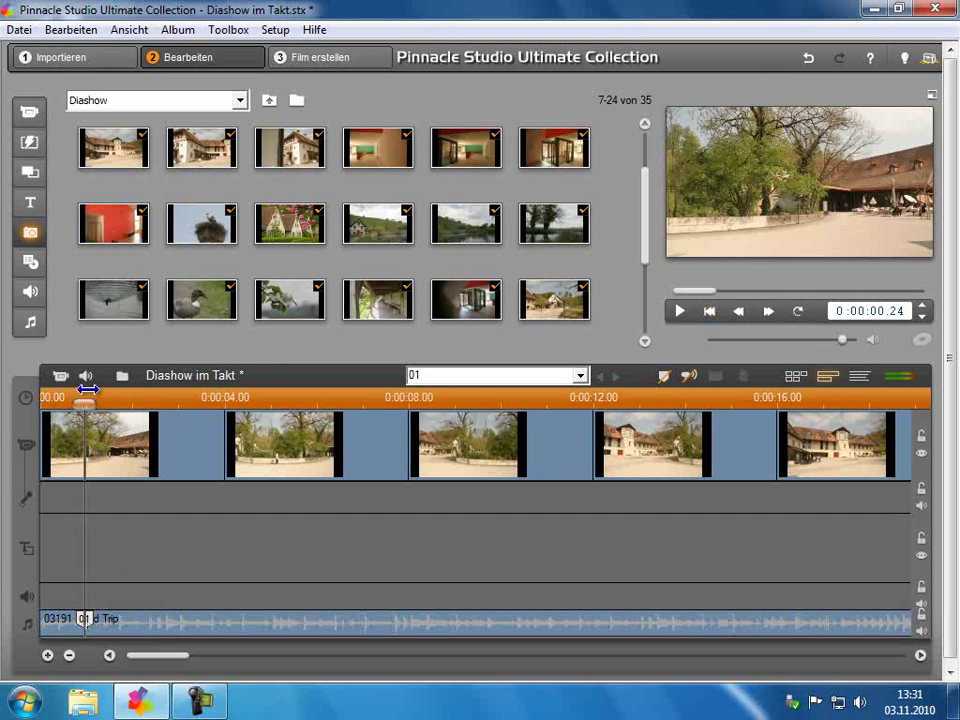
# Step: Add a second marker on the first photo in the video track at about 0:00:02.06
pyautogui.moveTo(89, 390); pyautogui.dragTo(136, 408)
pyautogui.click(84, 620)
pyautogui.moveTo(86, 398); pyautogui.dragTo(143, 400)
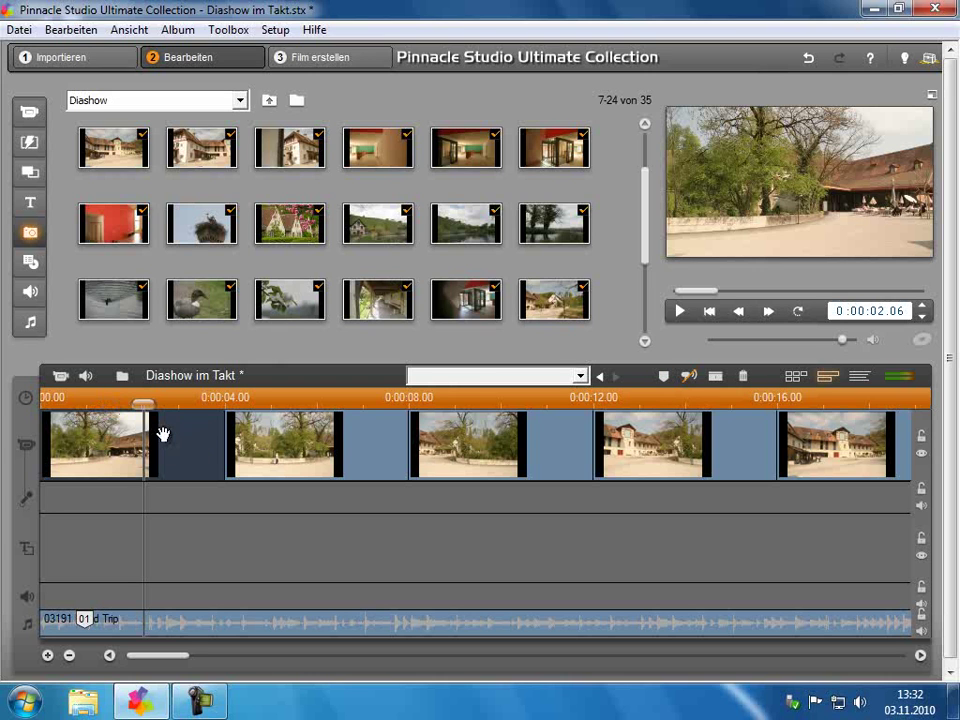
pyautogui.click(664, 378)
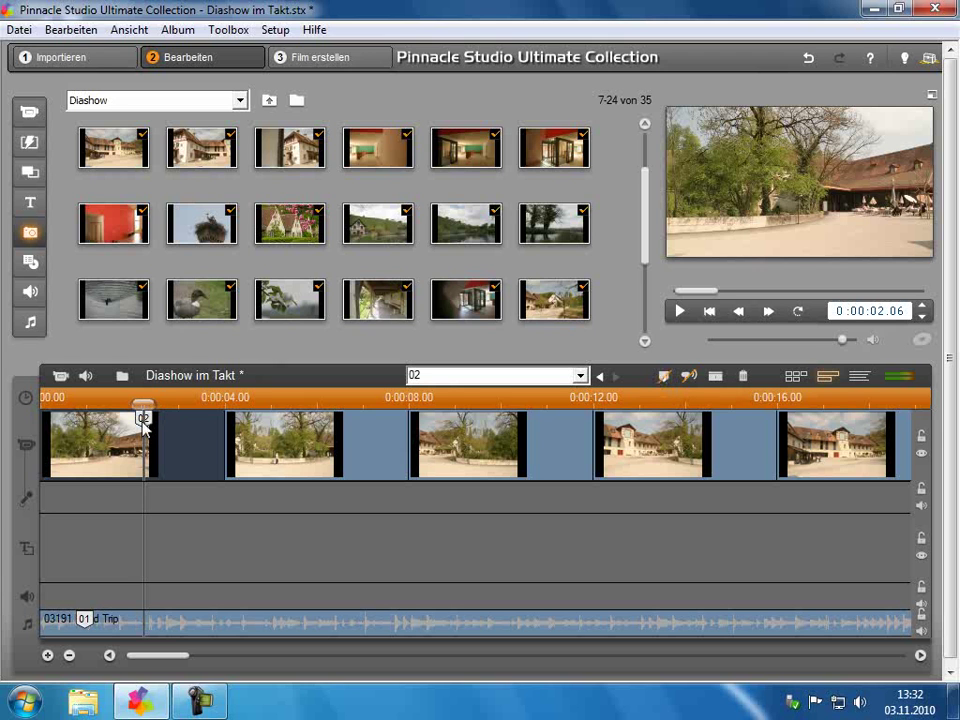
# Step: Return to the marker on the first photo and delete all markers from the timeline
pyautogui.press('Right')
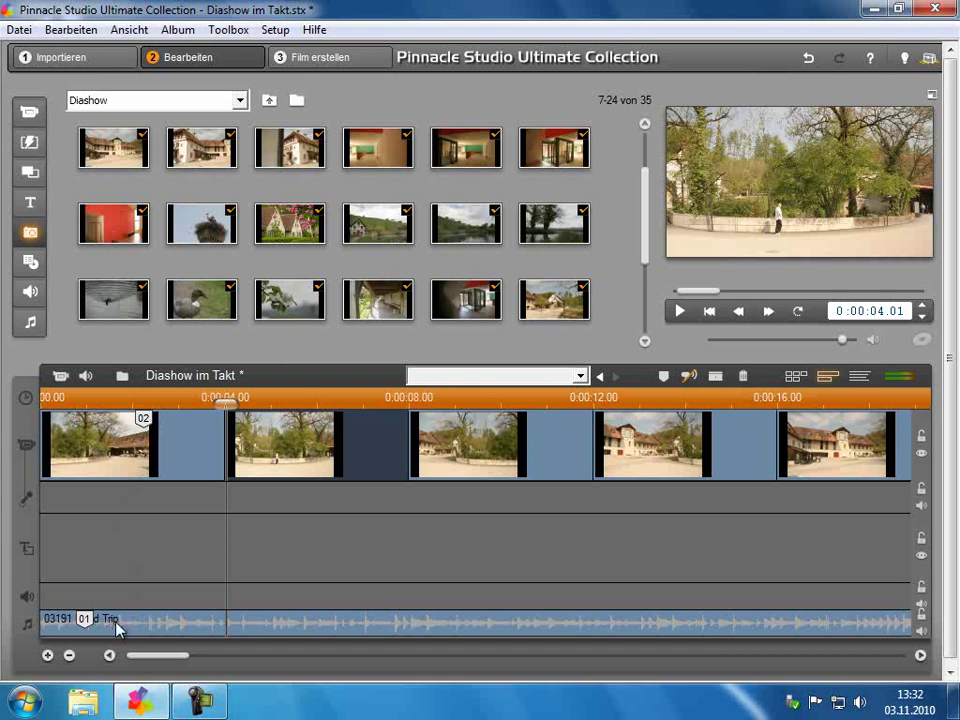
pyautogui.click(145, 419)
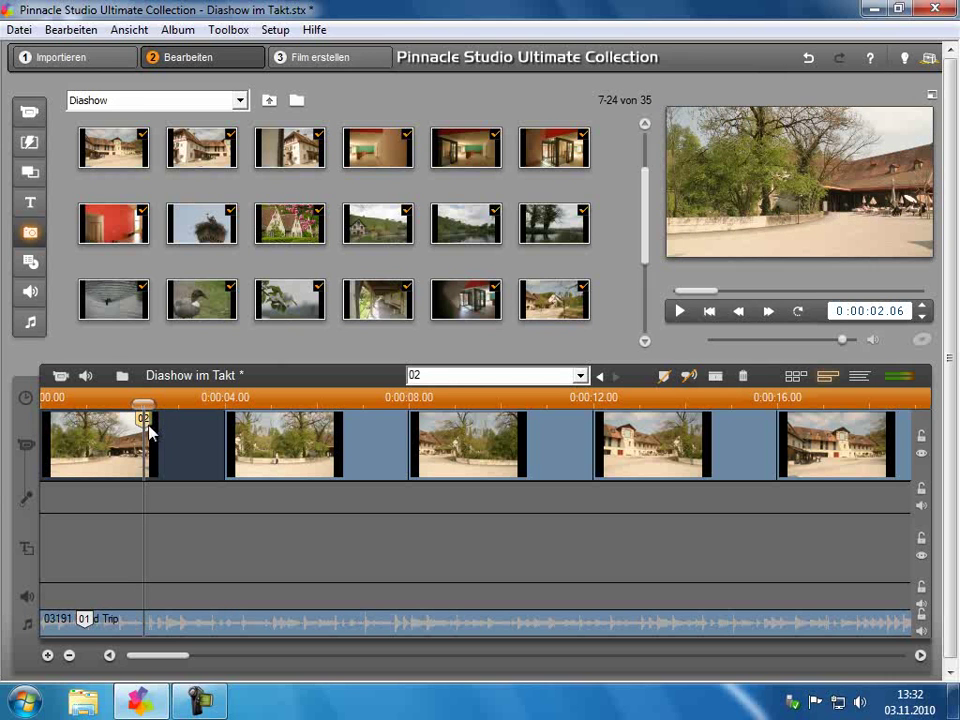
pyautogui.click(667, 380)
pyautogui.rightClick(146, 425)
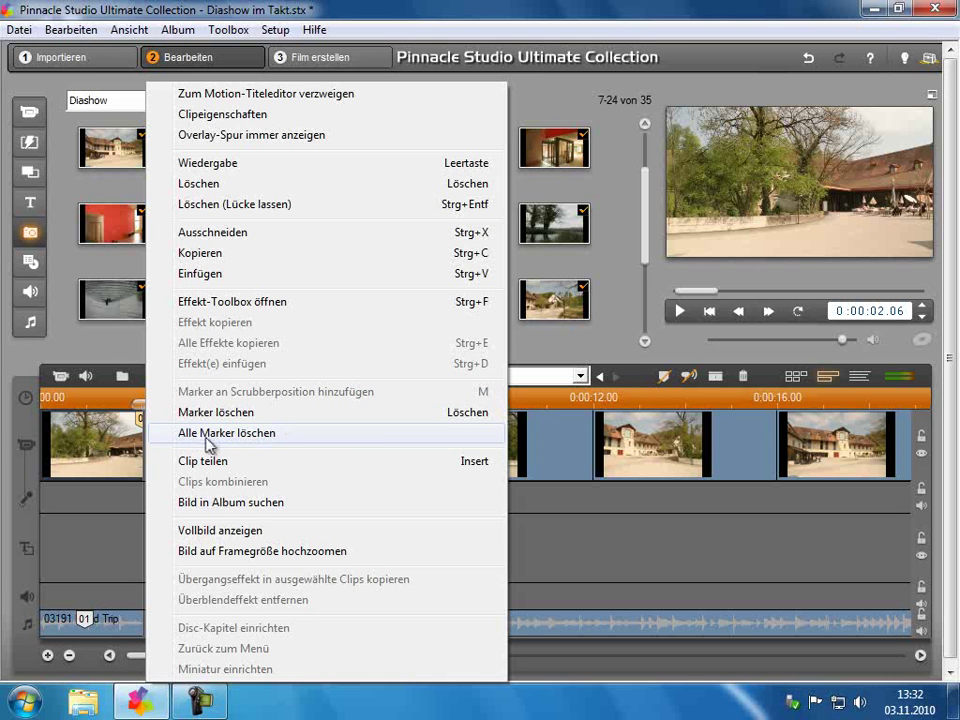
pyautogui.click(264, 436)
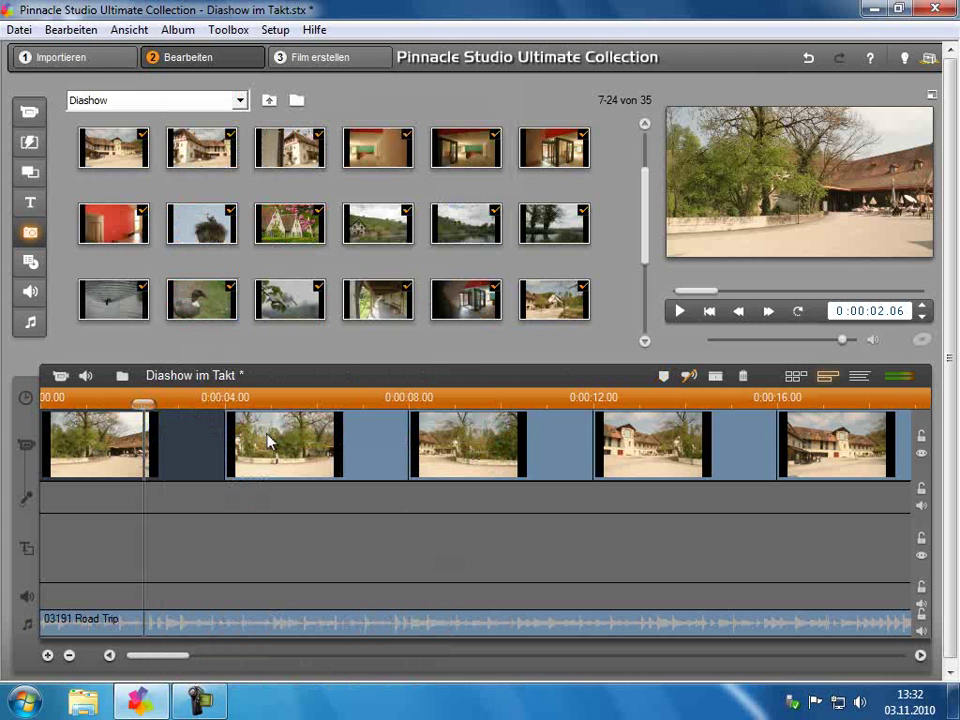
# Step: Play the slideshow from the beginning and set markers in quick, regular succession on the Road Trip music clip up to about 0:00:55
pyautogui.click(710, 313)
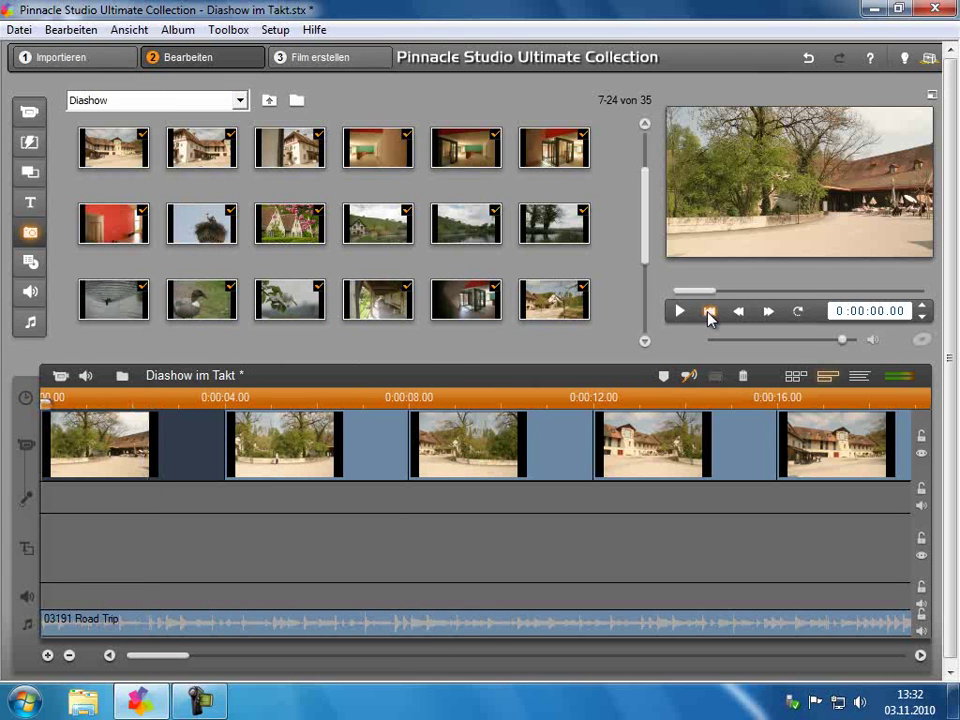
pyautogui.click(82, 624)
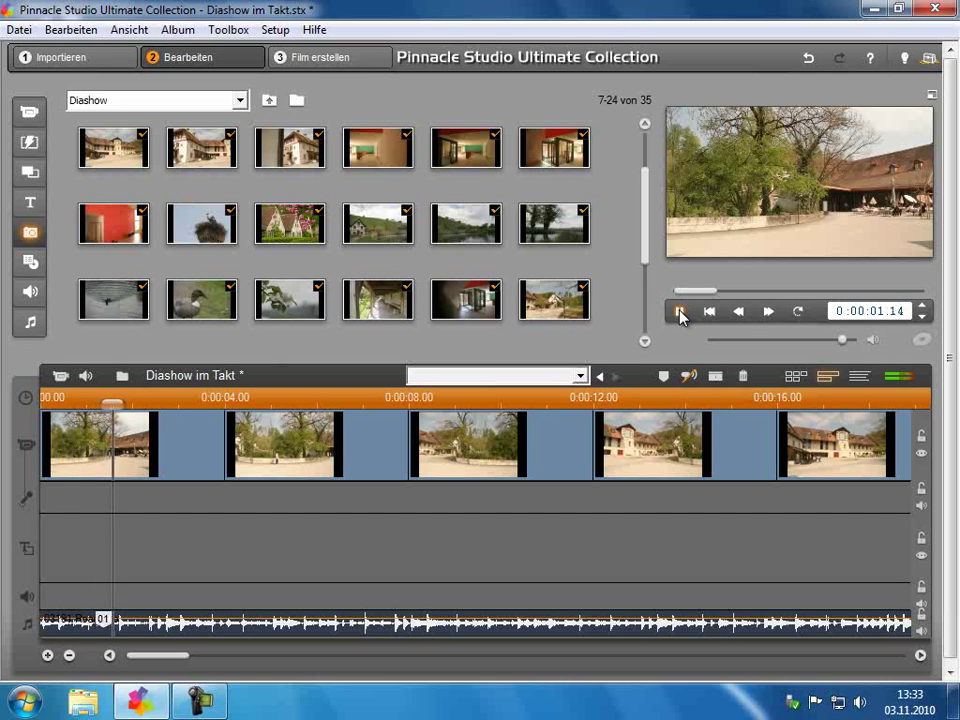
pyautogui.press('m')
pyautogui.press('m')
pyautogui.press('m')
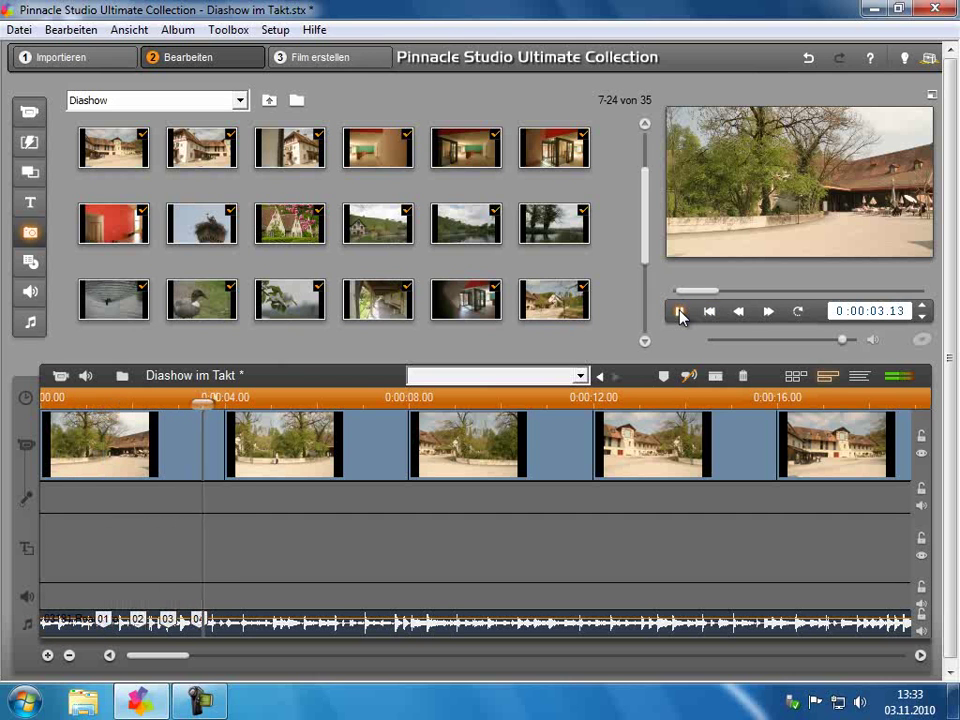
pyautogui.press('m')
pyautogui.press('m')
pyautogui.press('m')
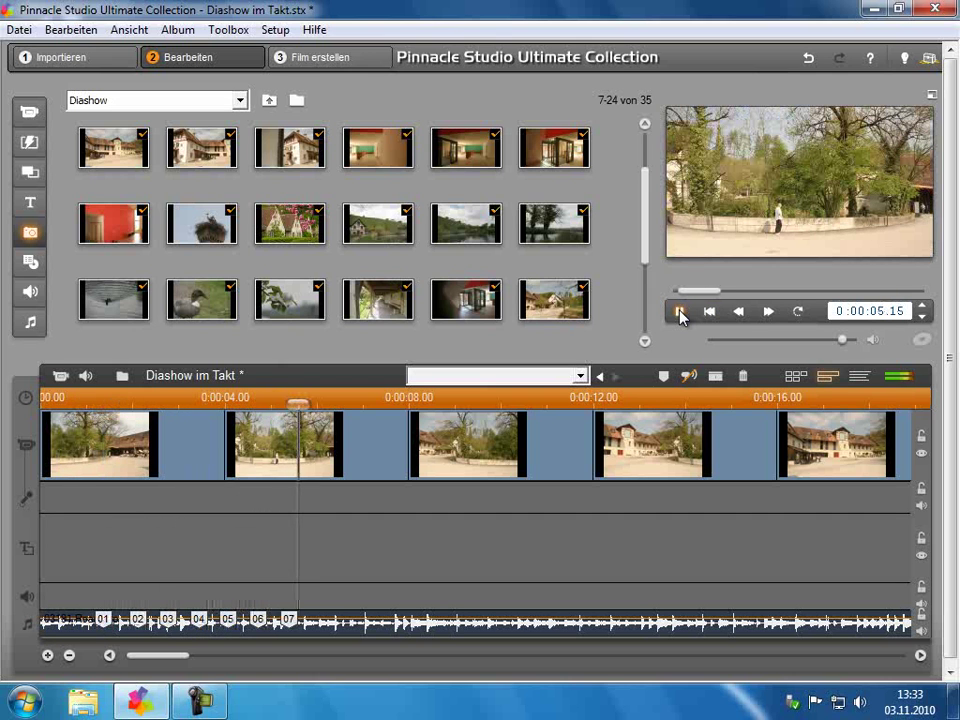
pyautogui.press('m')
pyautogui.press('m')
pyautogui.press('m')
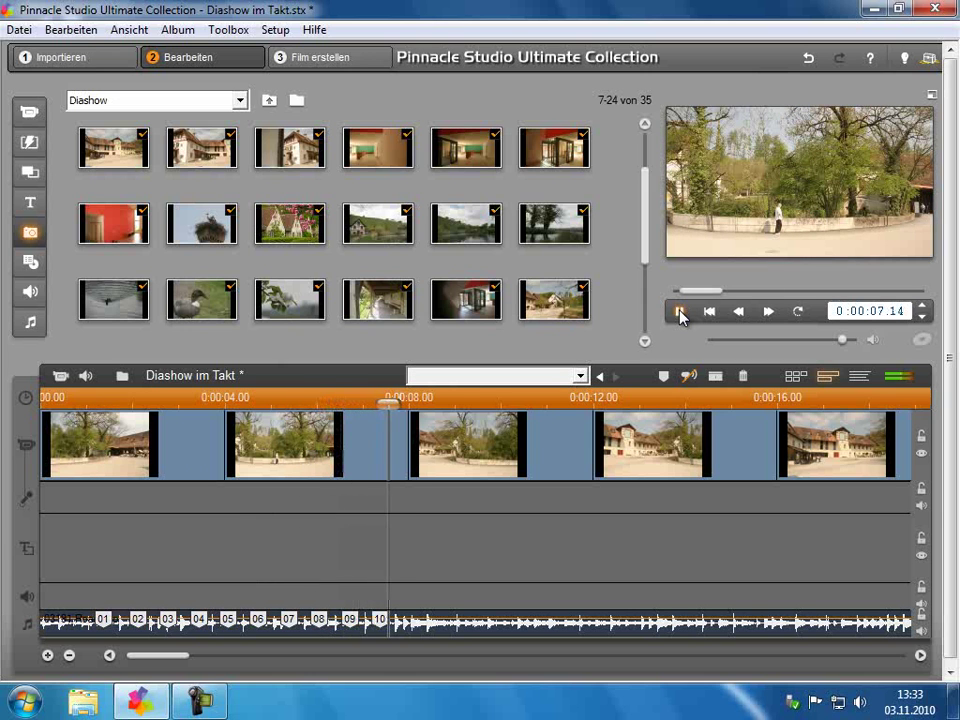
pyautogui.press('m')
pyautogui.press('m')
pyautogui.press('m')
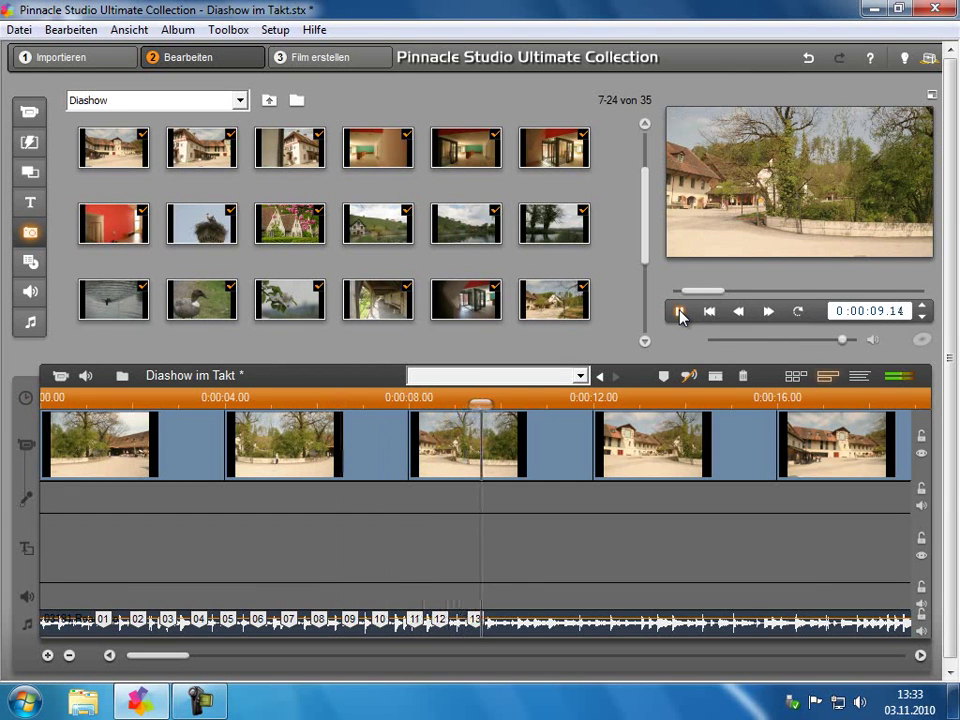
pyautogui.press('m')
pyautogui.press('m')
pyautogui.press('m')
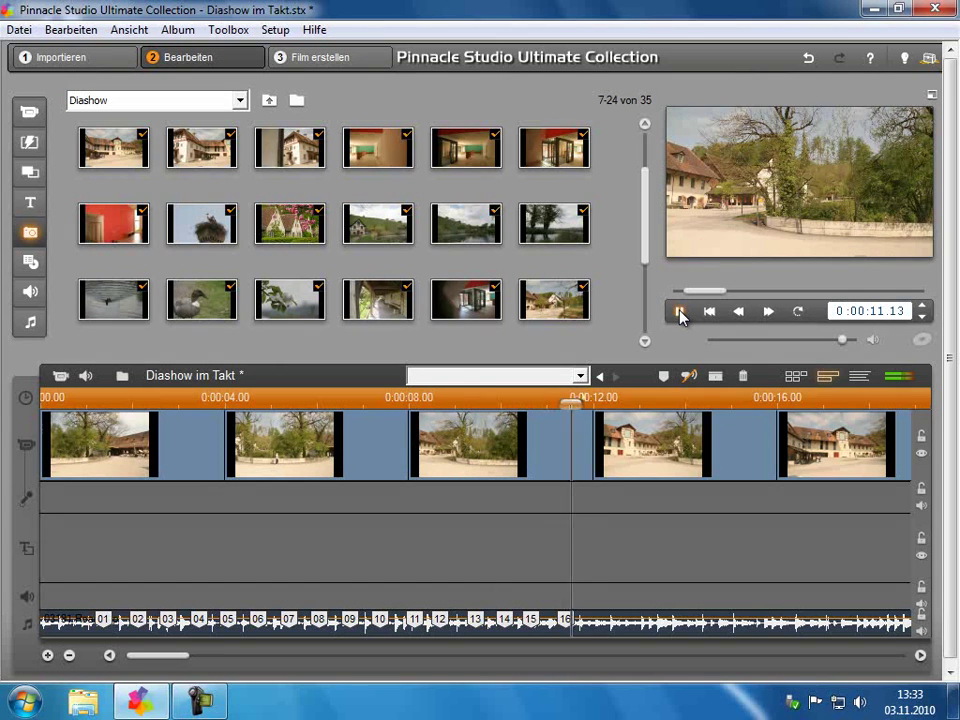
pyautogui.press('m')
pyautogui.press('m')
pyautogui.press('m')
pyautogui.press('m')
pyautogui.press('m')
pyautogui.press('m')
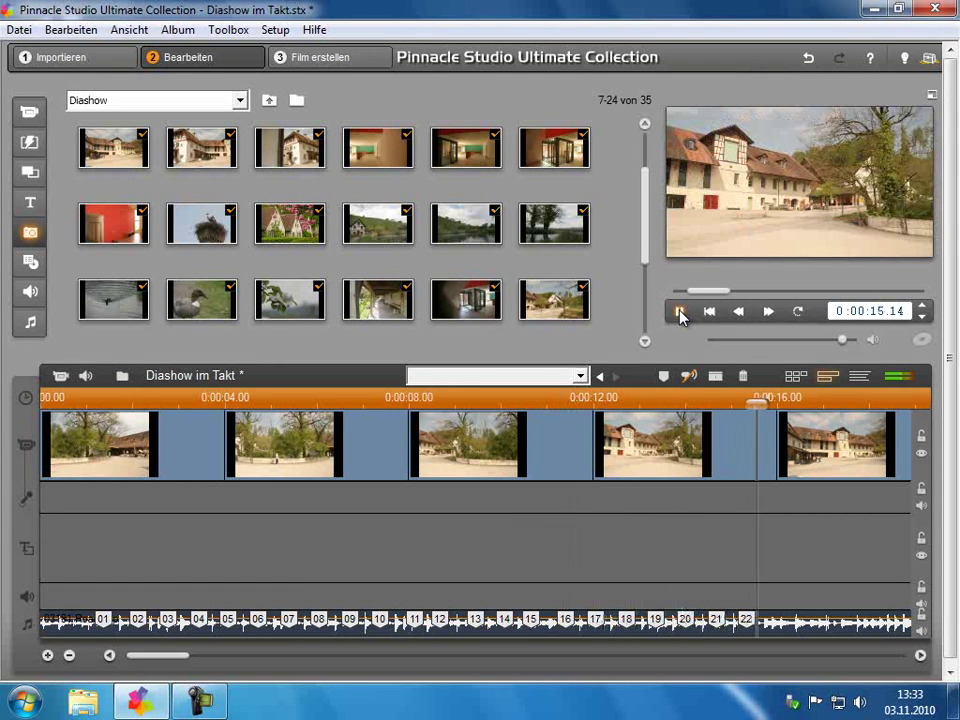
pyautogui.press('m')
pyautogui.press('m')
pyautogui.press('m')
pyautogui.press('m')
pyautogui.press('m')
pyautogui.press('m')
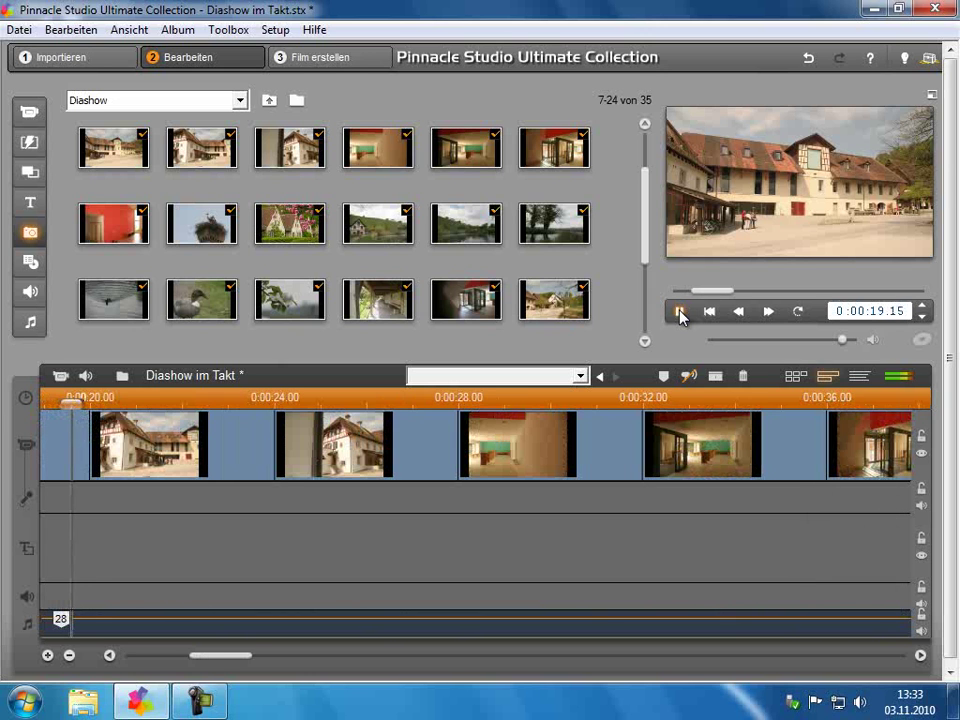
pyautogui.press('m')
pyautogui.press('m')
pyautogui.press('m')
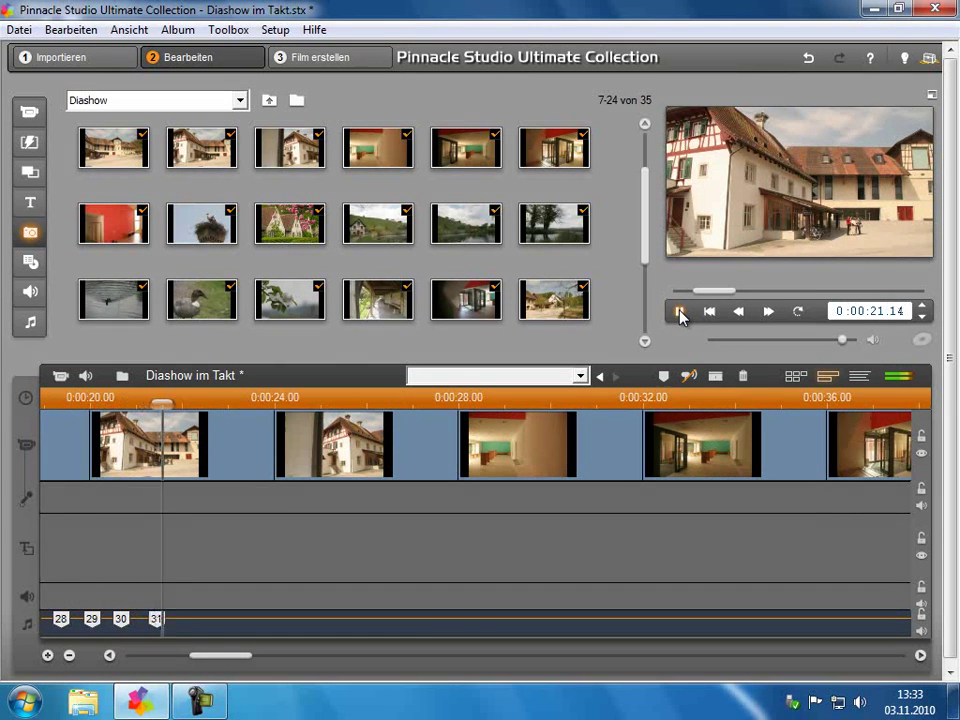
pyautogui.press('m')
pyautogui.press('m')
pyautogui.press('m')
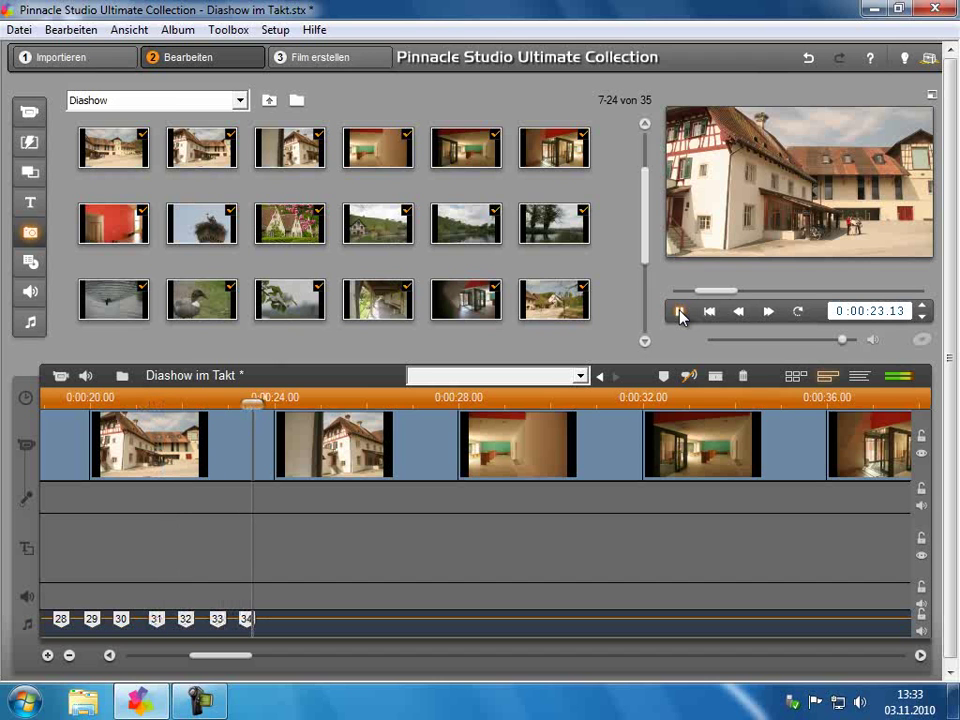
pyautogui.press('m')
pyautogui.press('m')
pyautogui.press('m')
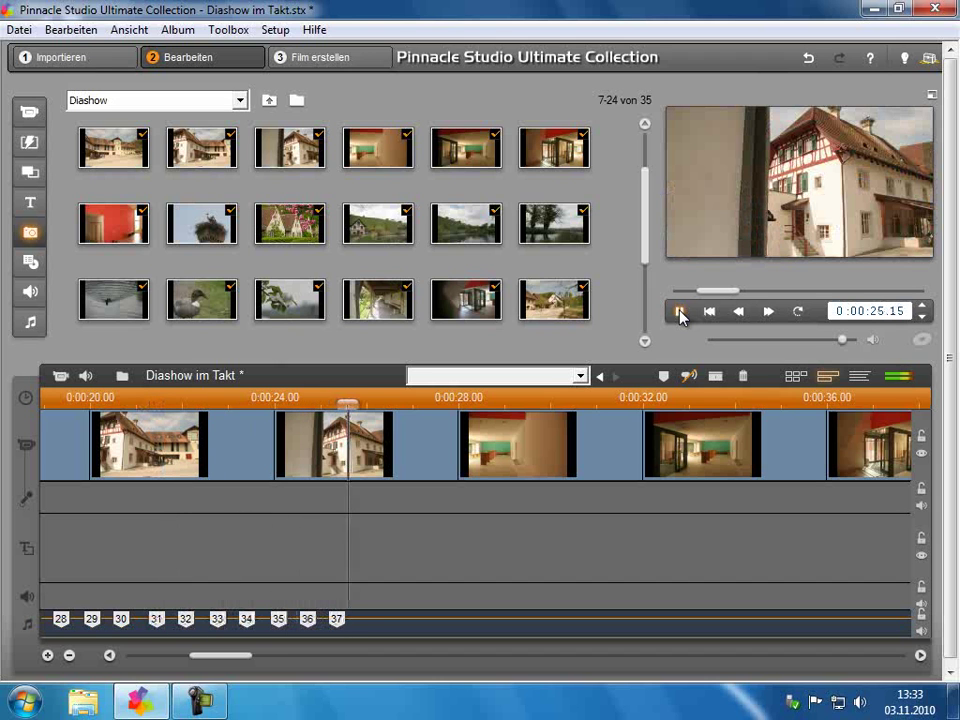
pyautogui.press('m')
pyautogui.press('m')
pyautogui.press('m')
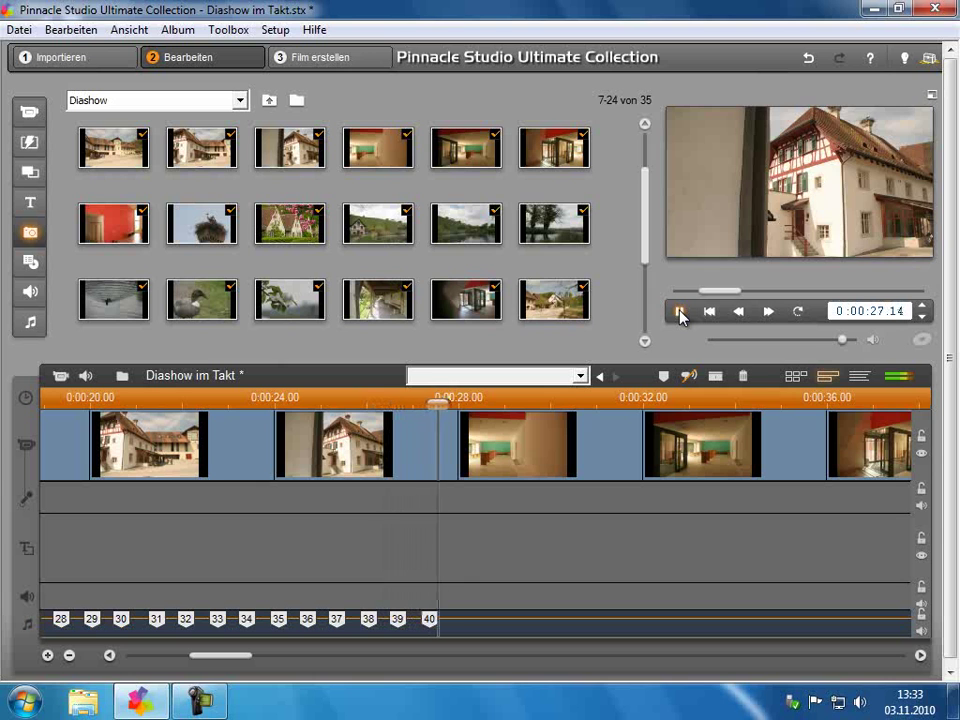
pyautogui.press('m')
pyautogui.press('m')
pyautogui.press('m')
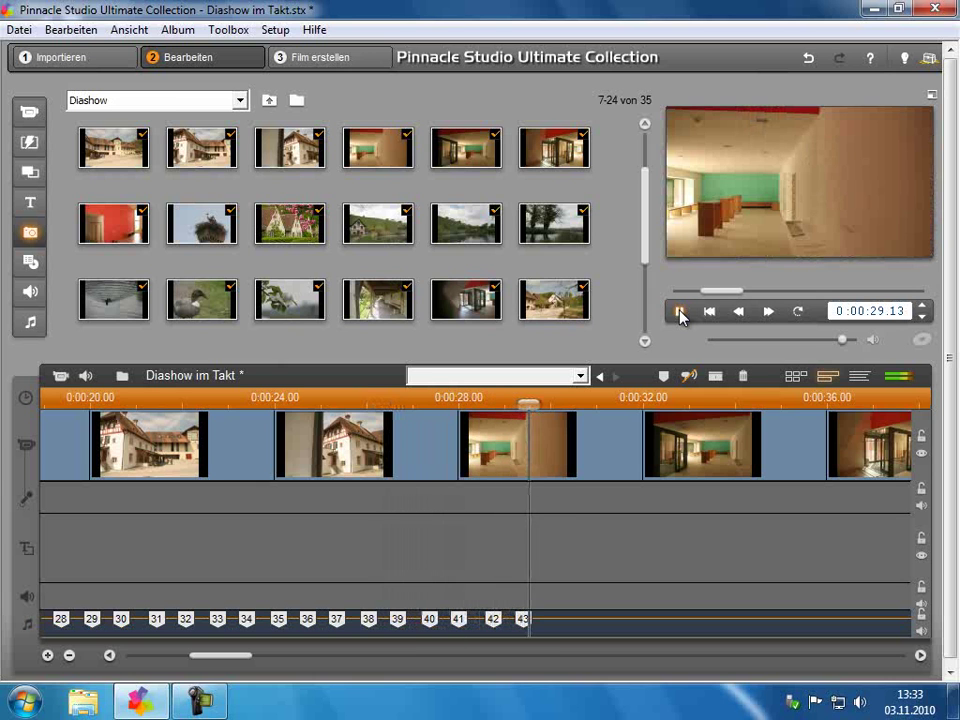
pyautogui.press('m')
pyautogui.press('m')
pyautogui.press('m')
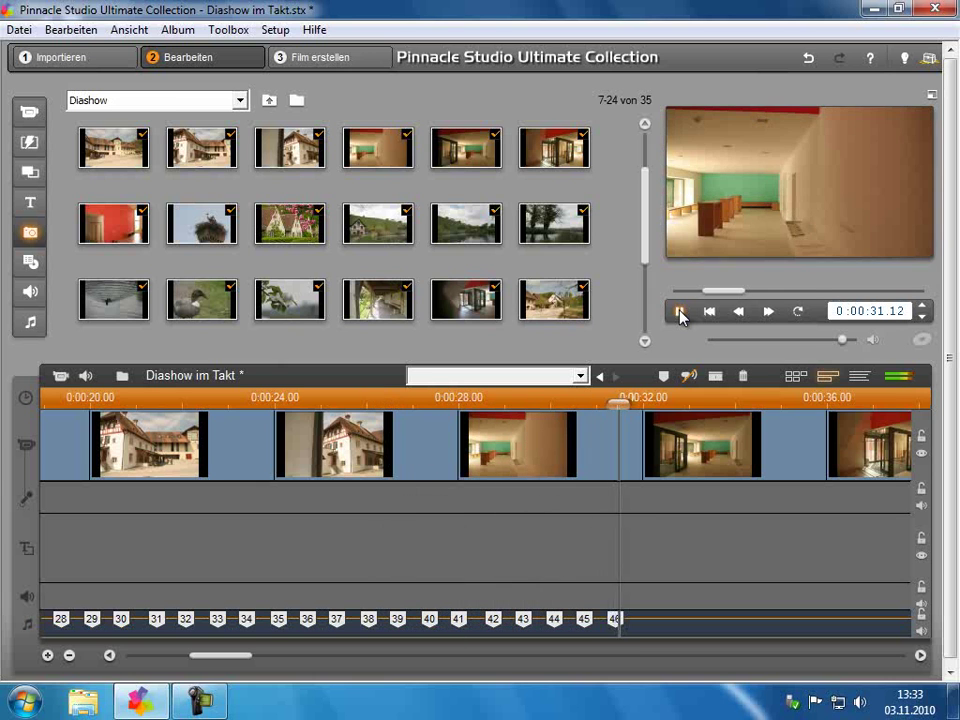
pyautogui.press('m')
pyautogui.press('m')
pyautogui.press('m')
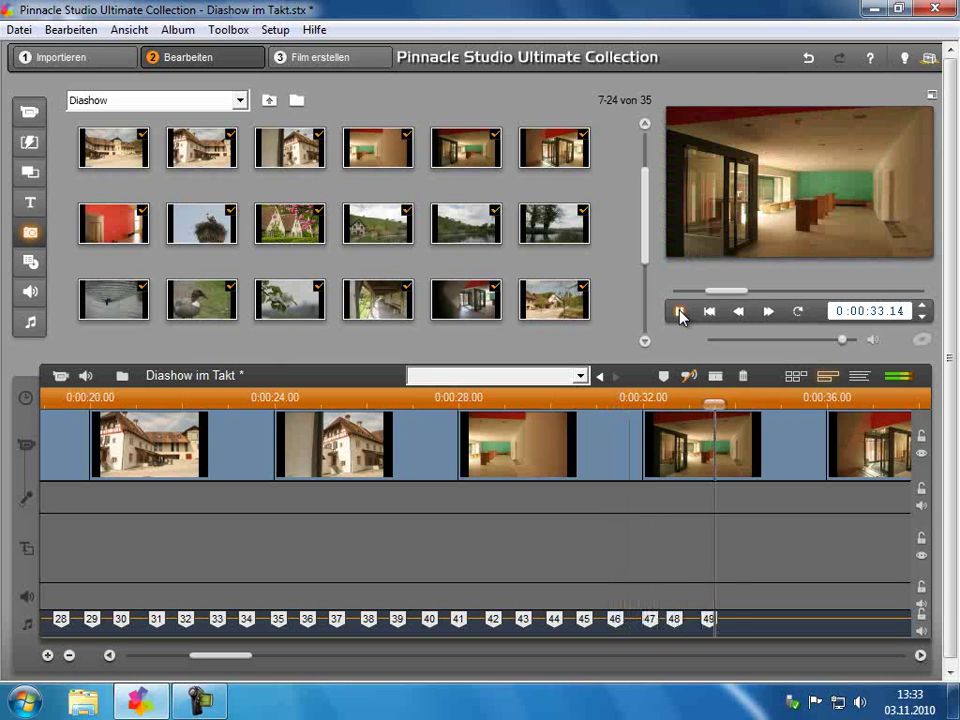
pyautogui.press('m')
pyautogui.press('m')
pyautogui.press('m')
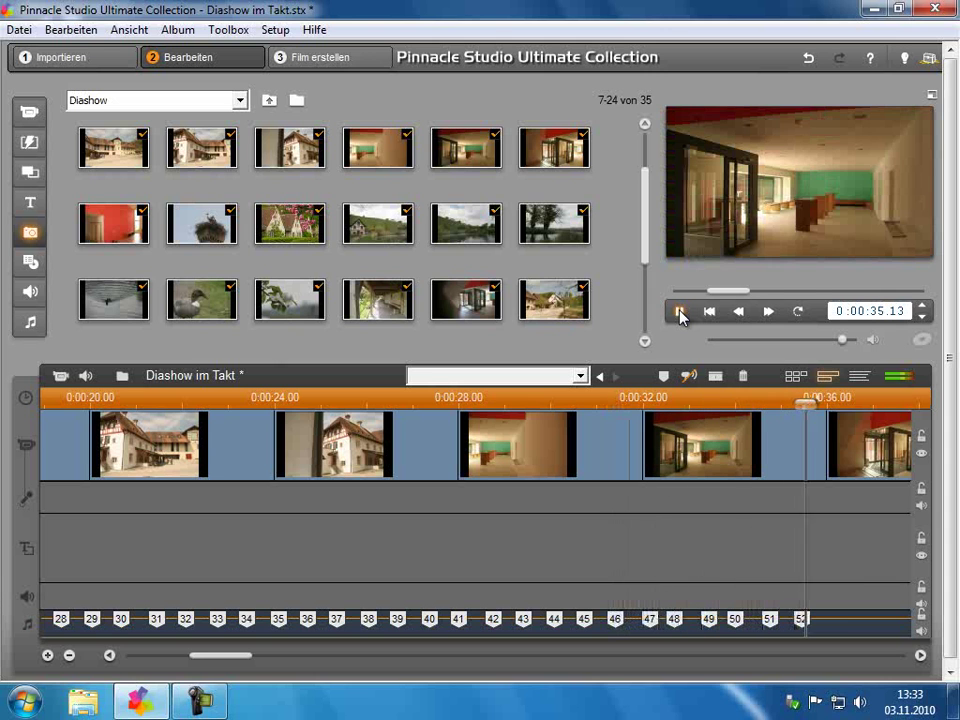
pyautogui.press('m')
pyautogui.press('m')
pyautogui.press('m')
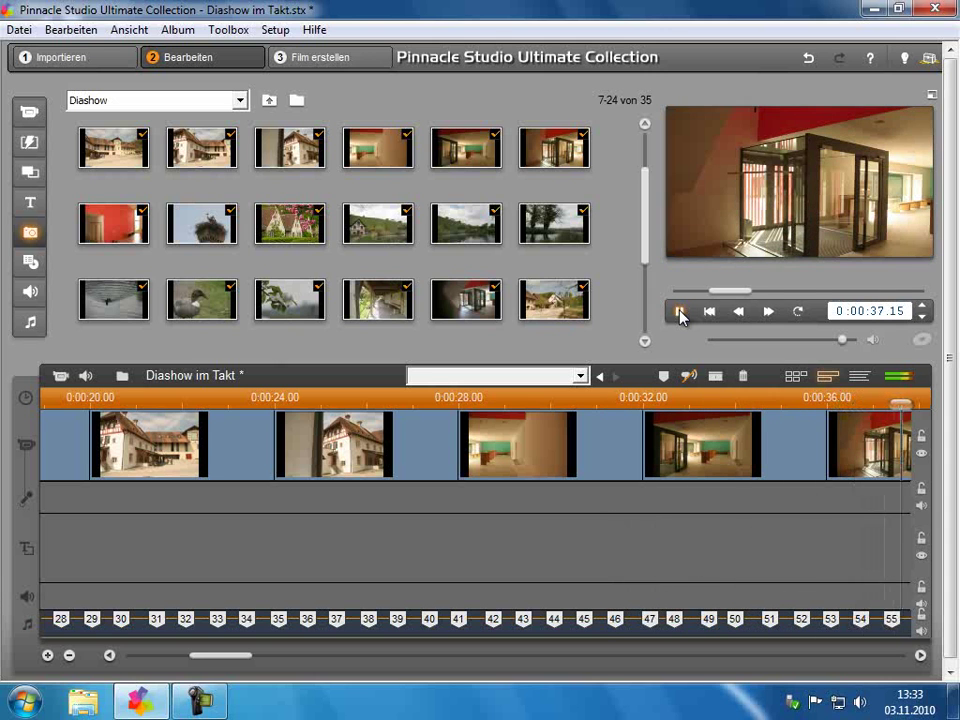
pyautogui.press('m')
pyautogui.press('m')
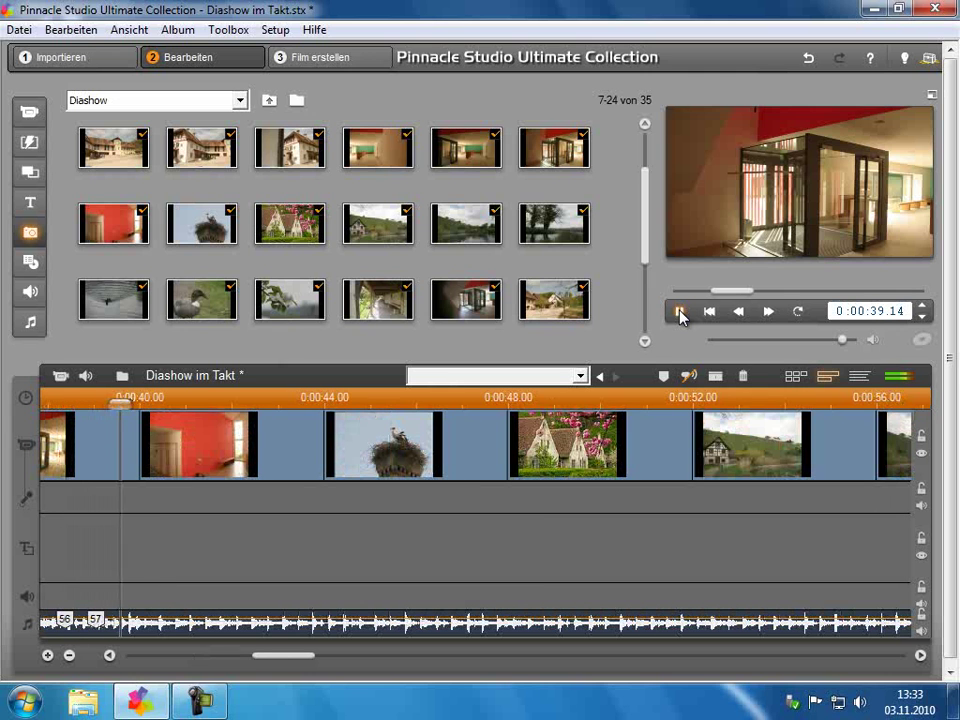
pyautogui.press('m')
pyautogui.press('m')
pyautogui.press('m')
pyautogui.press('m')
pyautogui.press('m')
pyautogui.press('m')
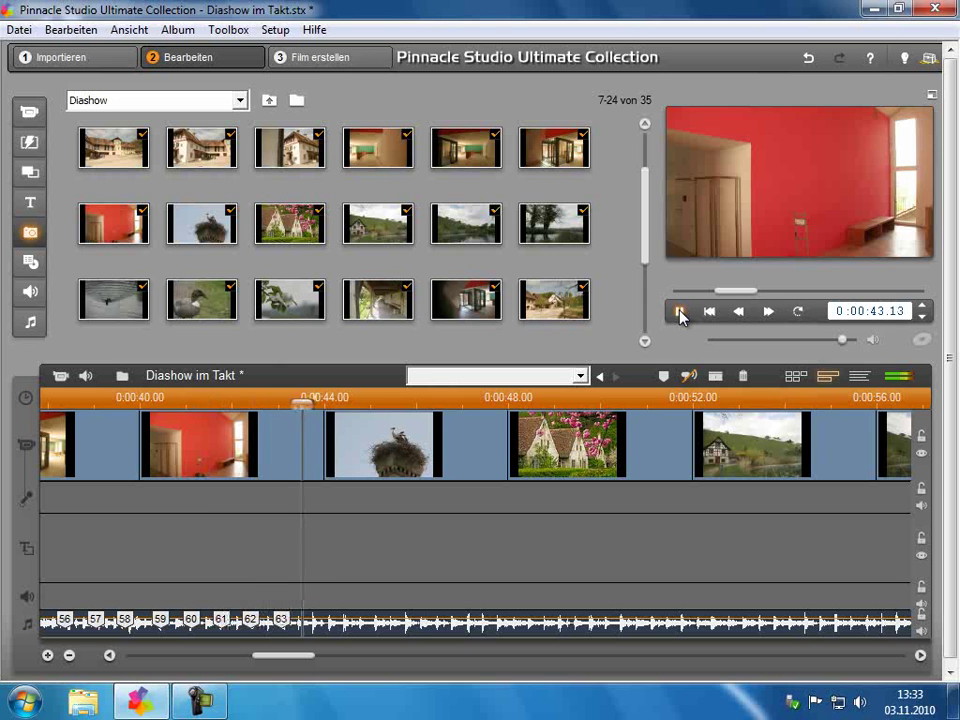
pyautogui.press('m')
pyautogui.press('m')
pyautogui.press('m')
pyautogui.press('m')
pyautogui.press('m')
pyautogui.press('m')
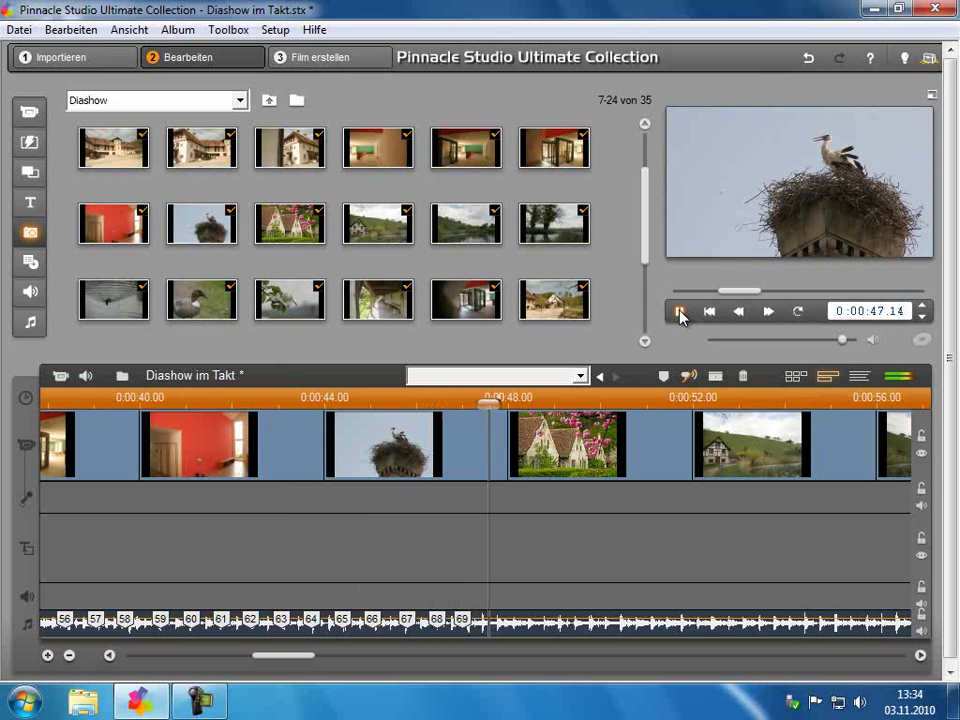
pyautogui.press('m')
pyautogui.press('m')
pyautogui.press('m')
pyautogui.press('m')
pyautogui.press('m')
pyautogui.press('m')
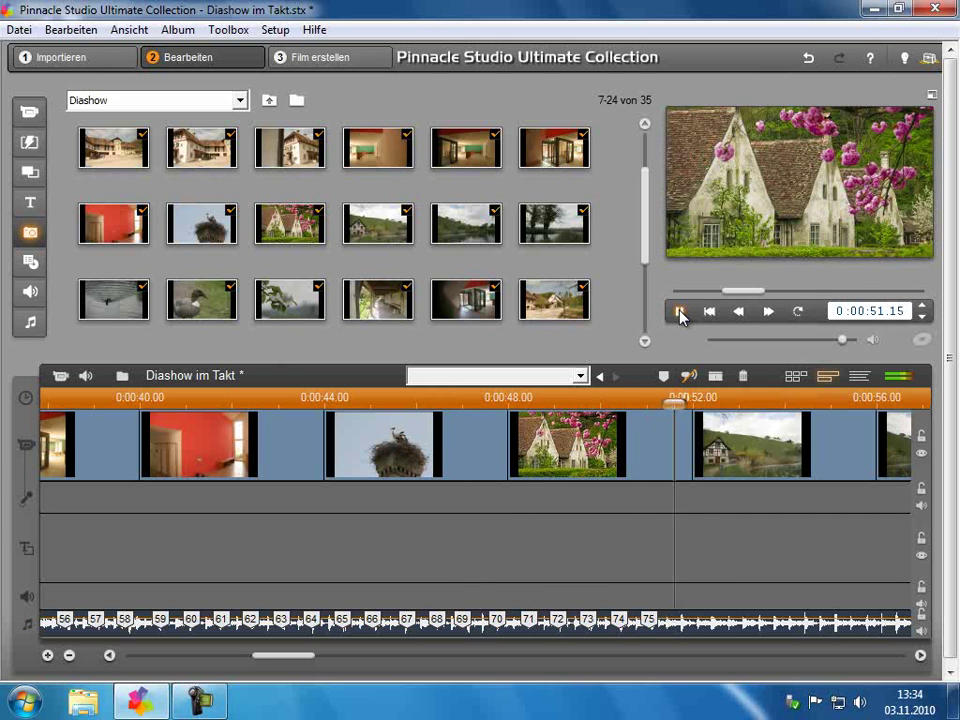
pyautogui.press('m')
pyautogui.press('m')
pyautogui.press('m')
pyautogui.press('m')
pyautogui.press('m')
pyautogui.press('m')
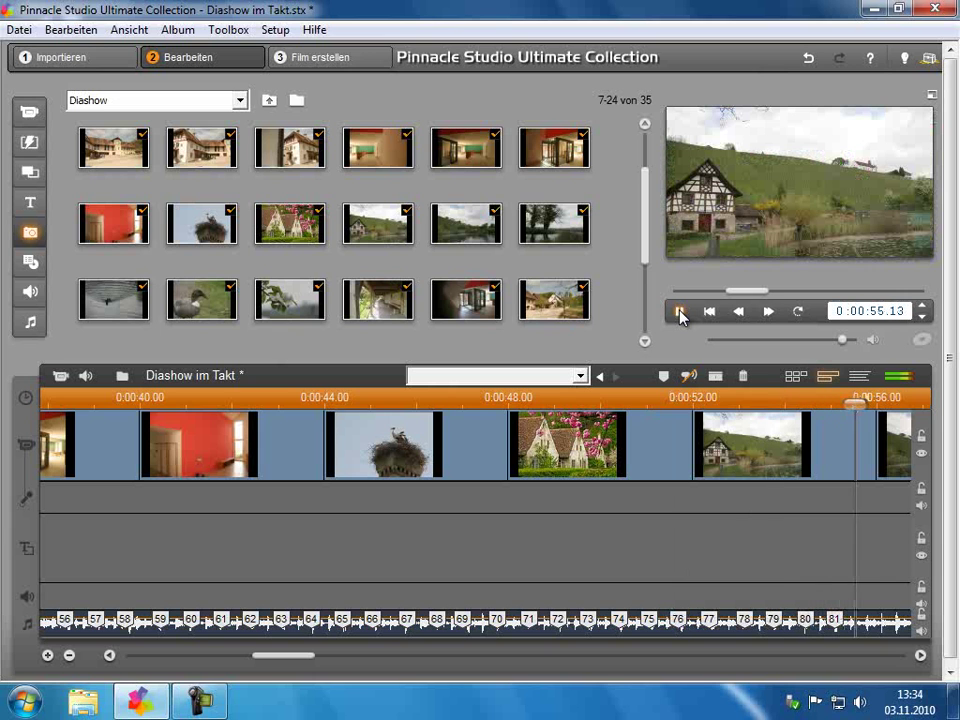
# Step: Continue setting markers to the beat on the Road Trip music clip up to about 0:01:12, and stop playback
pyautogui.press('m')
pyautogui.press('m')
pyautogui.press('m')
pyautogui.press('m')
pyautogui.press('m')
pyautogui.press('m')
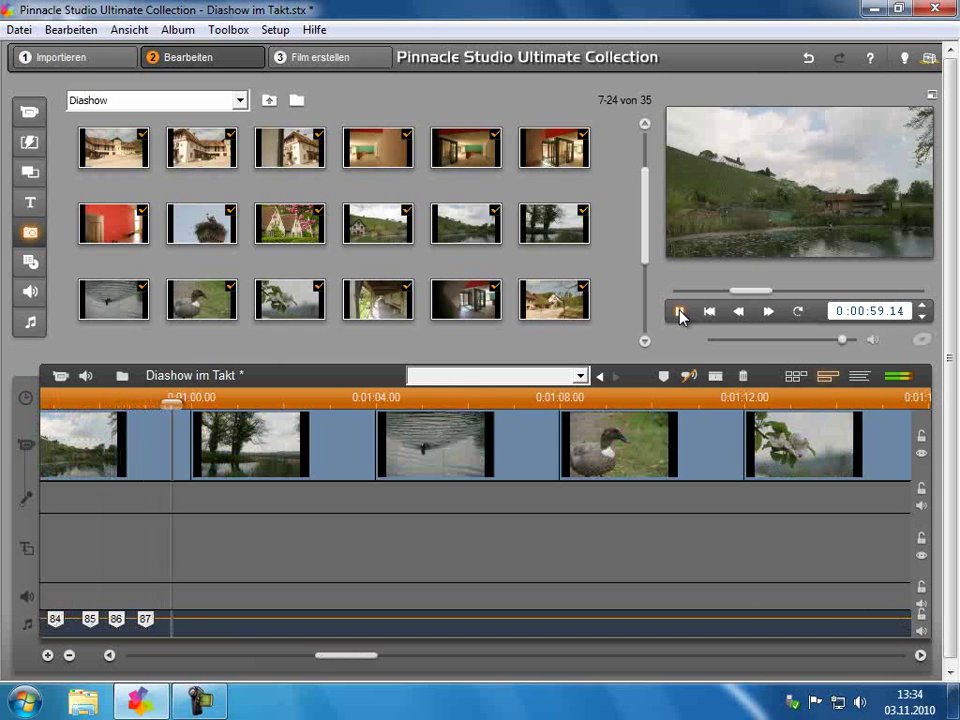
pyautogui.press('m')
pyautogui.press('m')
pyautogui.press('m')
pyautogui.press('m')
pyautogui.press('m')
pyautogui.press('m')
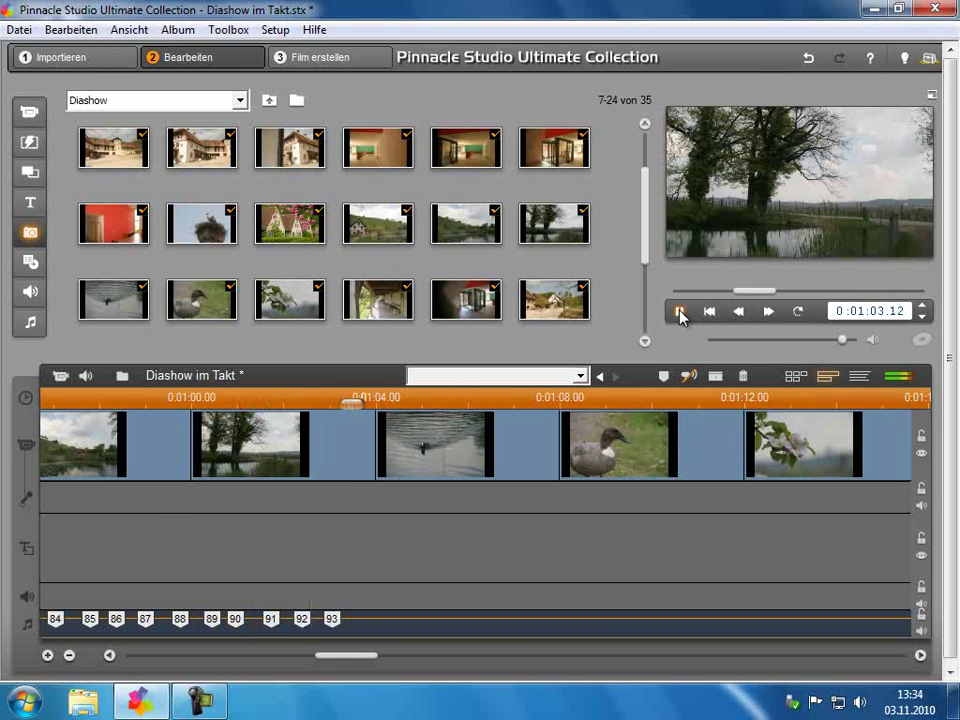
pyautogui.press('m')
pyautogui.press('m')
pyautogui.press('m')
pyautogui.press('m')
pyautogui.press('m')
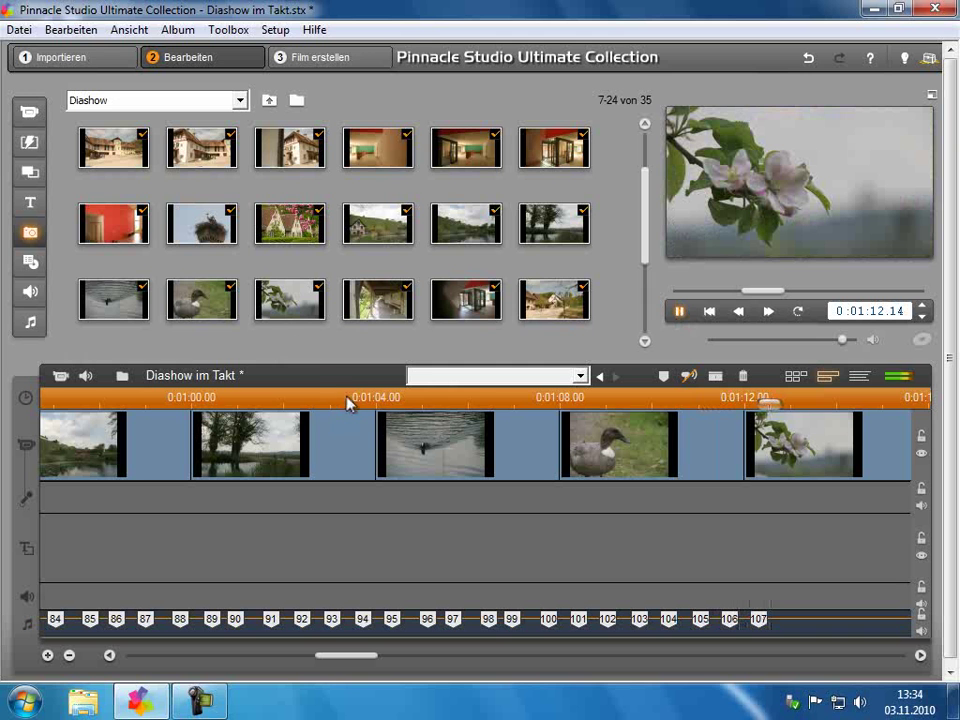
pyautogui.press('space')
# Step: Return to the beginning of the timeline and go to marker 01 on the music clip
pyautogui.moveTo(522, 400); pyautogui.dragTo(340, 400)
pyautogui.moveTo(319, 665); pyautogui.dragTo(161, 664)
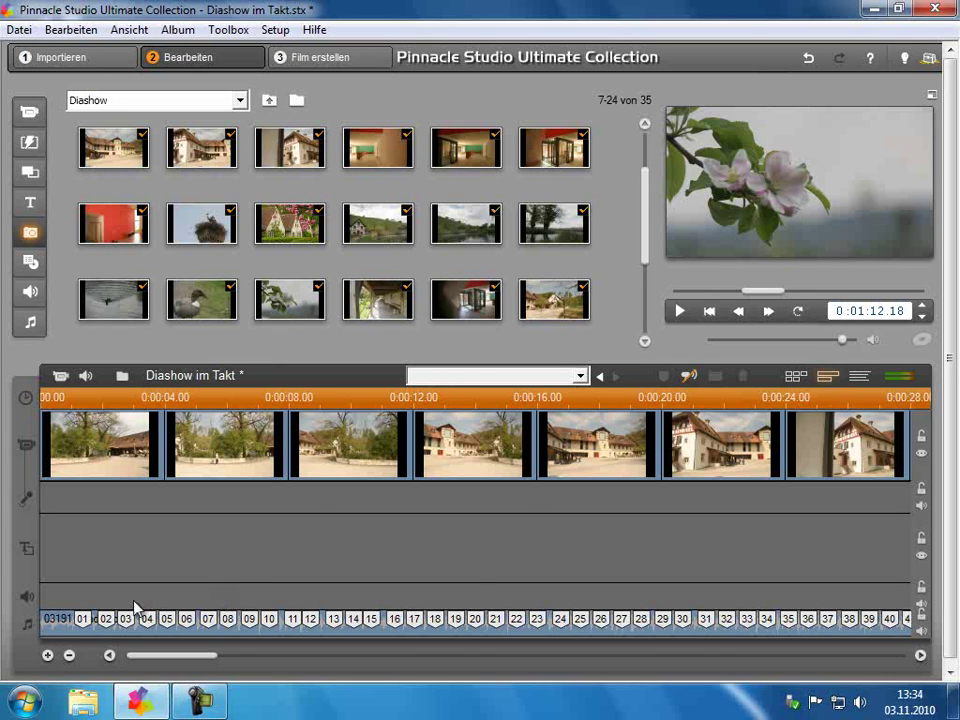
pyautogui.click(84, 619)
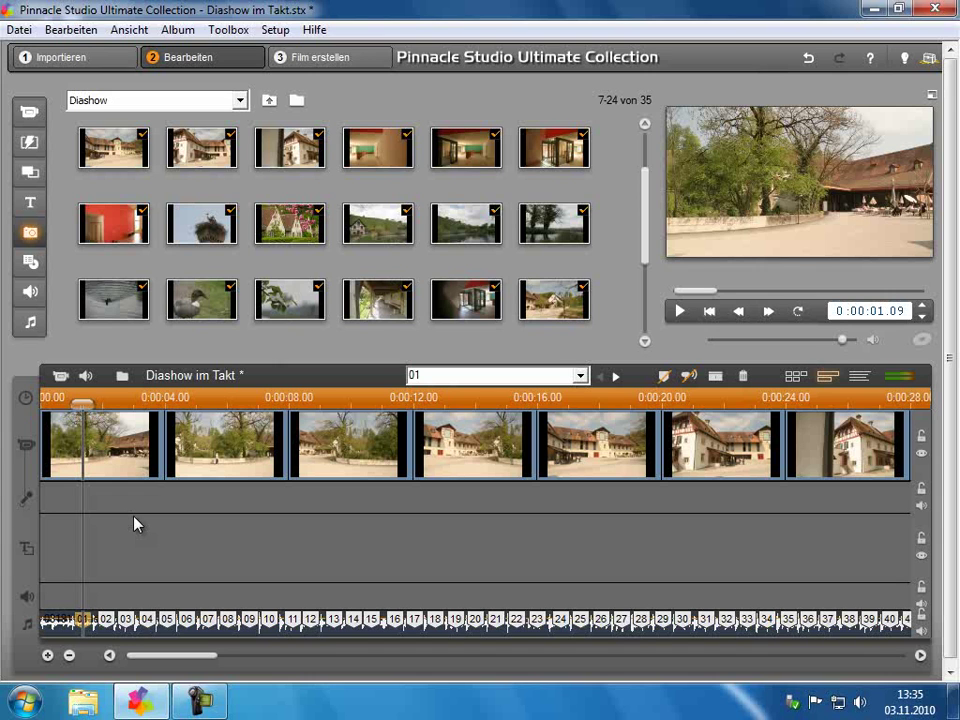
pyautogui.moveTo(82, 404)
pyautogui.mouseDown()
pyautogui.moveTo(290, 404)
pyautogui.moveTo(468, 436)
pyautogui.moveTo(725, 450)
pyautogui.moveTo(45, 445)
pyautogui.moveTo(82, 445)
pyautogui.mouseUp()
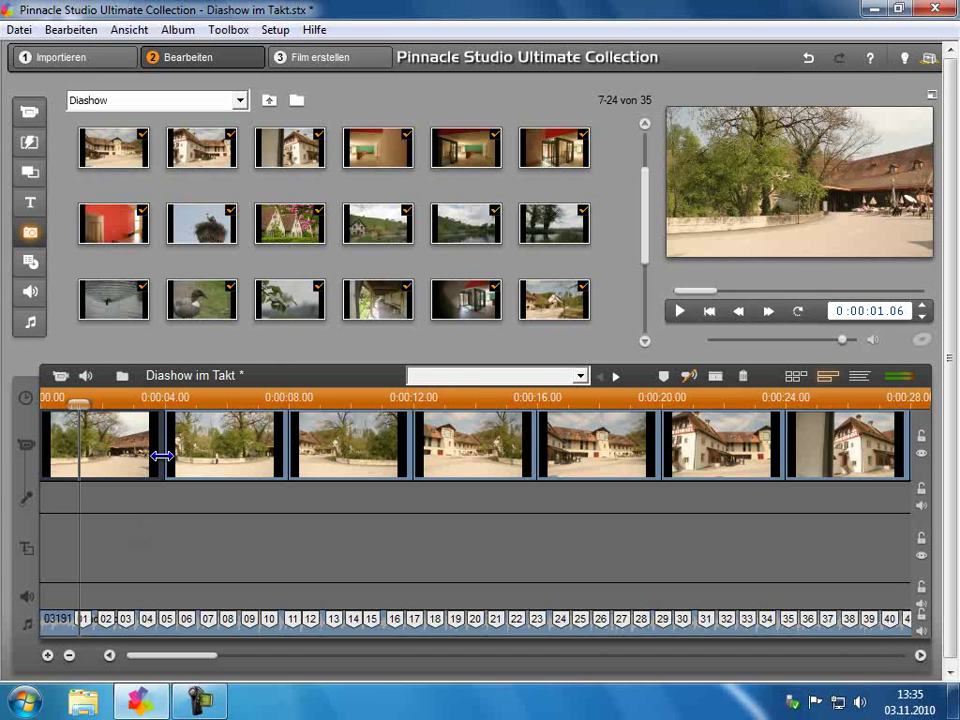
# Step: Shorten the first photo so that it ends exactly at marker 01, at 0:00:01.09
pyautogui.moveTo(156, 443); pyautogui.dragTo(86, 452)
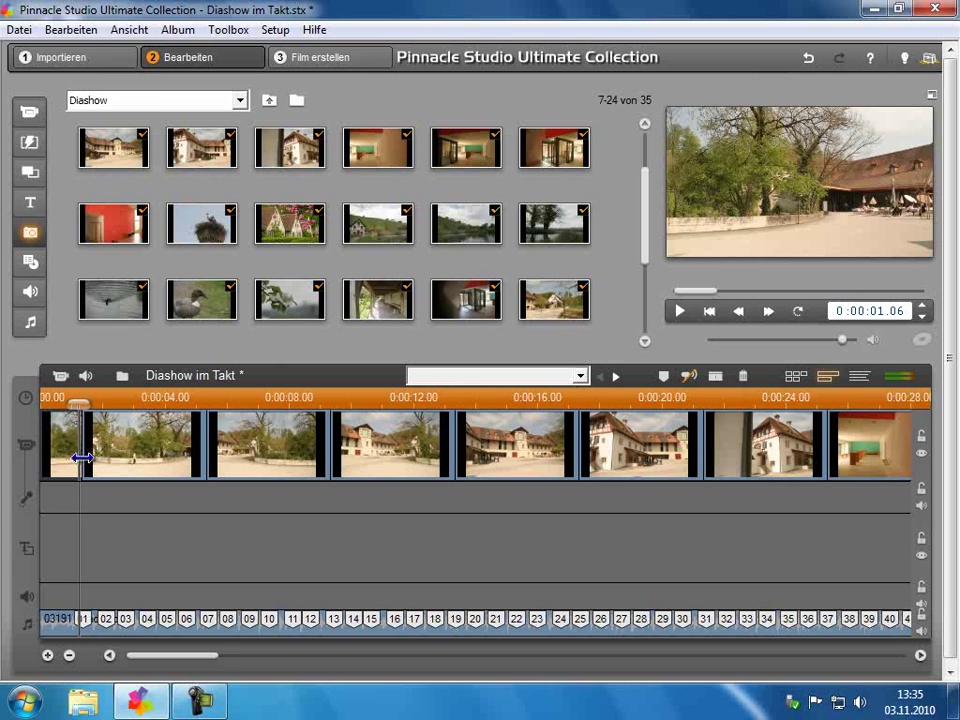
pyautogui.moveTo(88, 456); pyautogui.dragTo(84, 459)
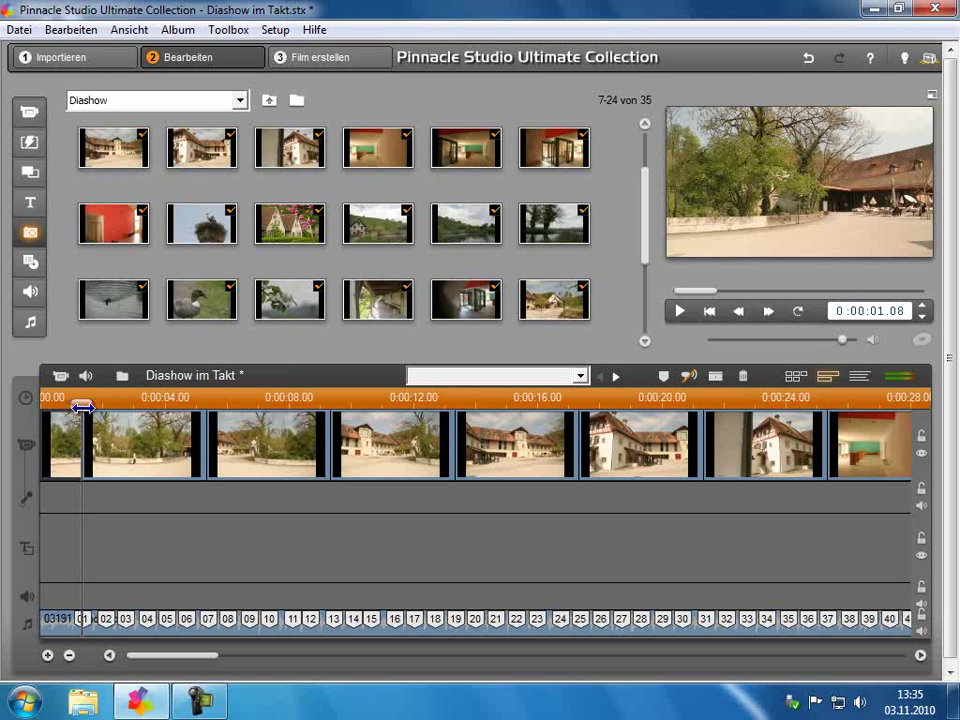
pyautogui.moveTo(128, 397); pyautogui.dragTo(288, 405)
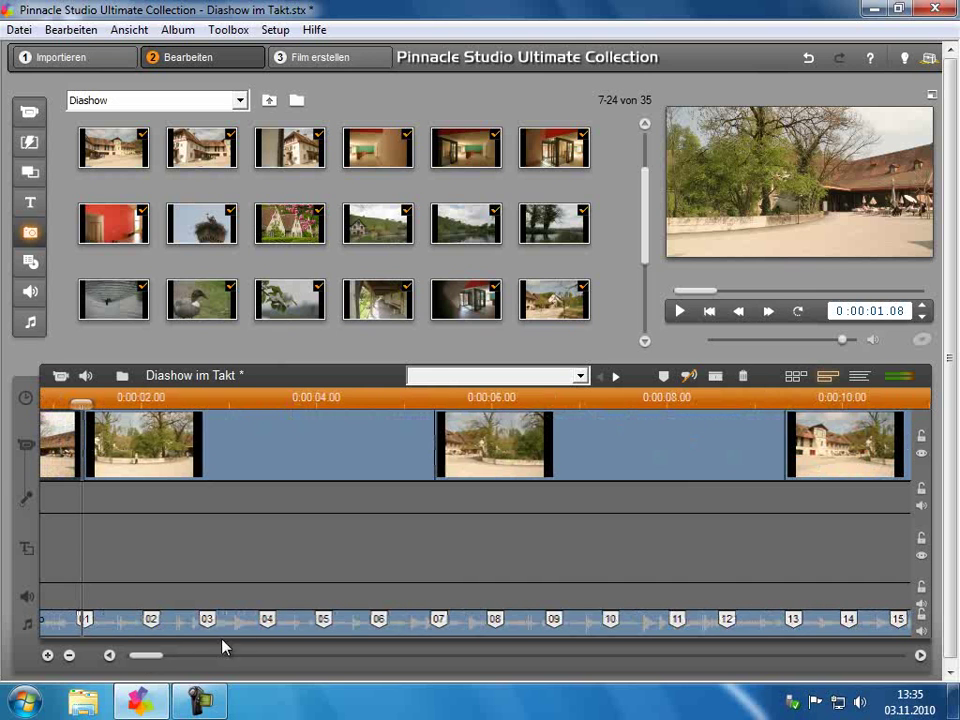
pyautogui.click(109, 655)
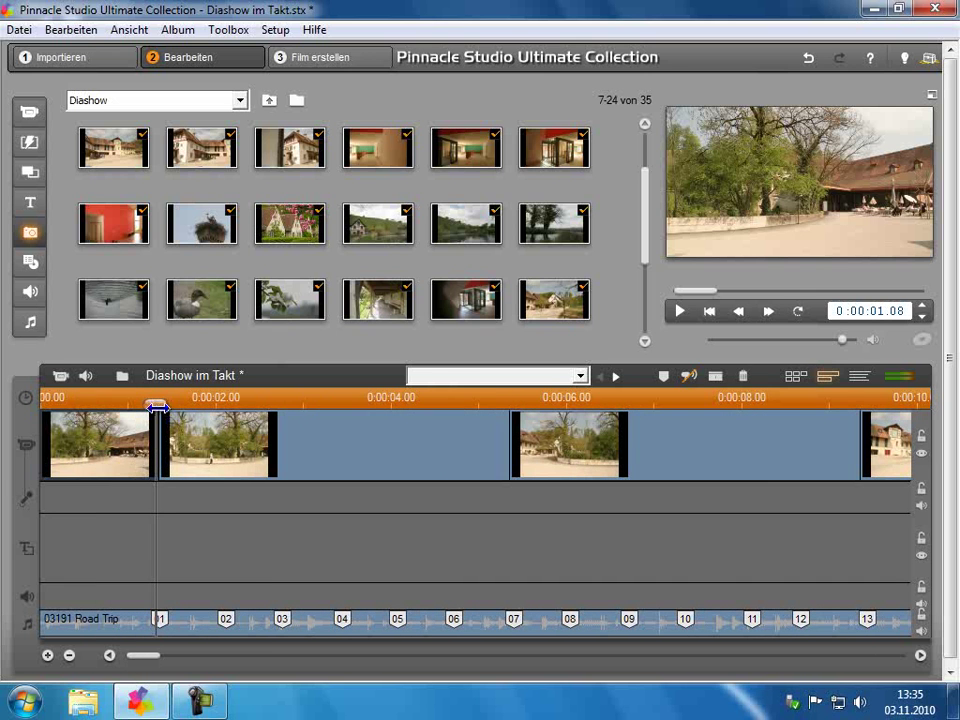
pyautogui.click(157, 403)
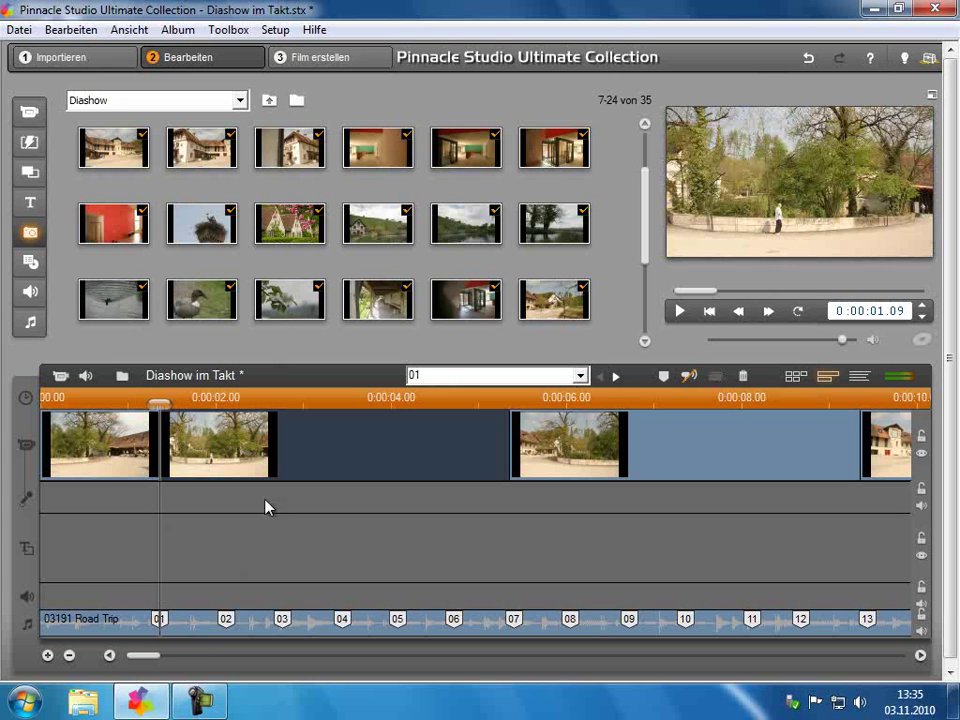
# Step: Shorten the second, third and fourth photos so that they end at markers 04, 05 and 07
pyautogui.moveTo(511, 452)
pyautogui.mouseDown()
pyautogui.moveTo(332, 455)
pyautogui.moveTo(342, 455)
pyautogui.mouseUp()
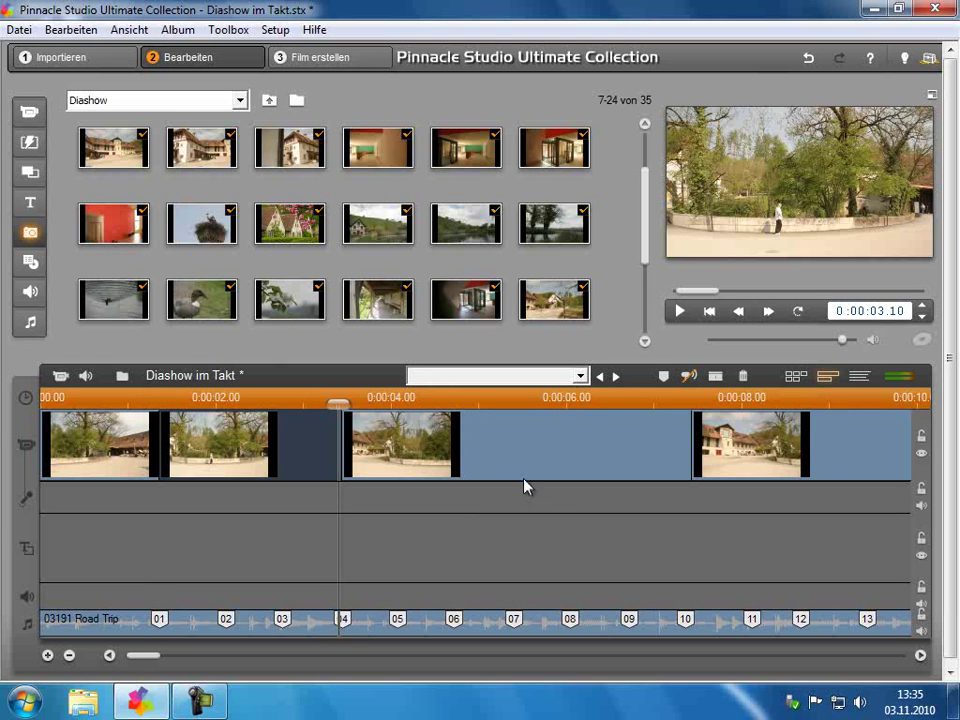
pyautogui.click(591, 456)
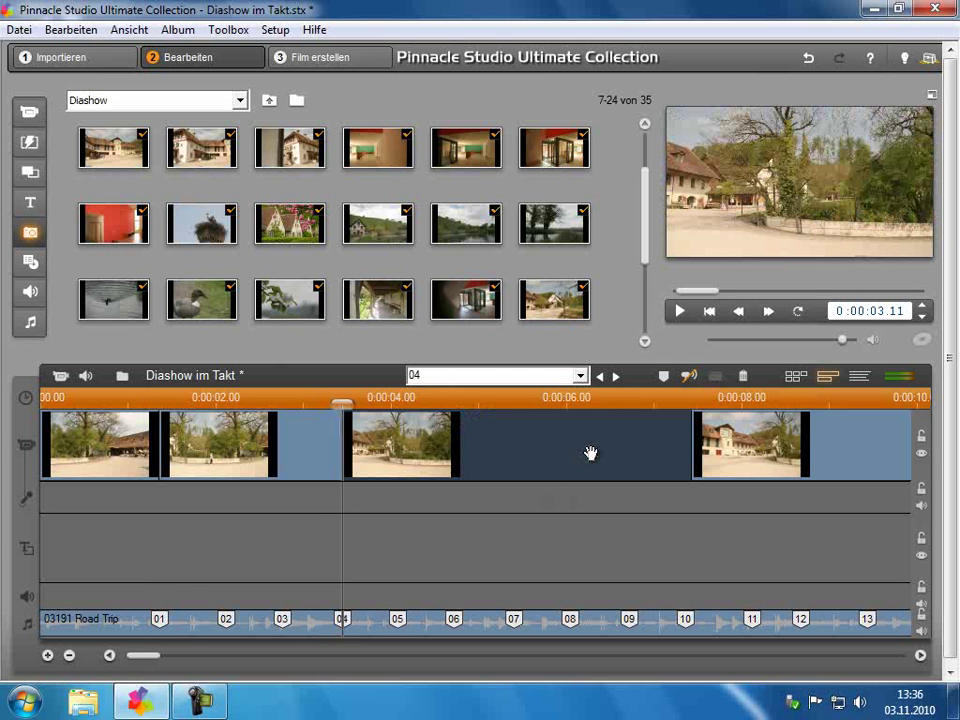
pyautogui.moveTo(679, 443); pyautogui.dragTo(219, 455)
pyautogui.click(350, 432)
pyautogui.moveTo(390, 437); pyautogui.dragTo(279, 452)
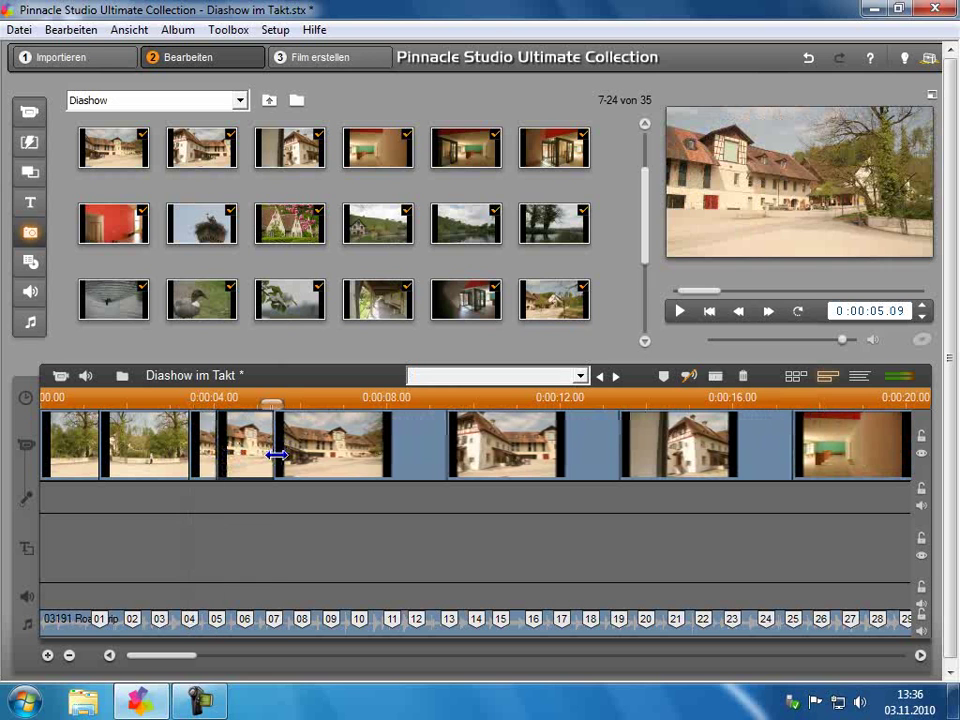
# Step: Shorten the fifth, sixth and seventh photos so that they end at markers 09, 11 and 13
pyautogui.moveTo(450, 449); pyautogui.dragTo(331, 442)
pyautogui.click(329, 443)
pyautogui.moveTo(502, 447); pyautogui.dragTo(390, 450)
pyautogui.click(390, 450)
pyautogui.moveTo(557, 445); pyautogui.dragTo(450, 454)
pyautogui.click(450, 452)
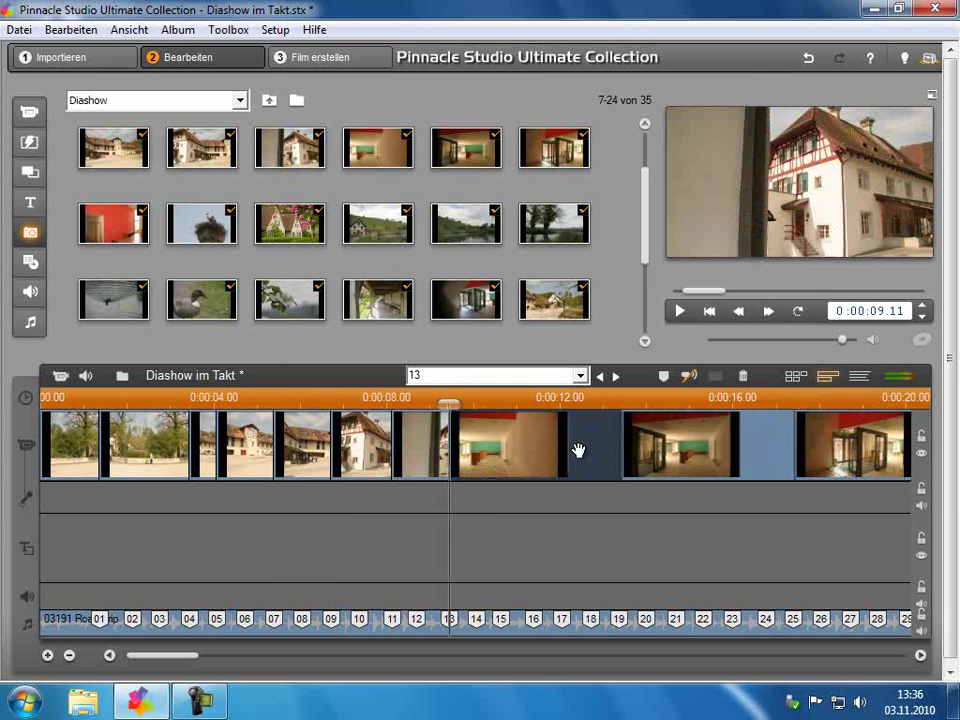
# Step: Shorten the eighth to eleventh photos, up to the red room, so that they end at markers 16, 18, 20 and 22
pyautogui.moveTo(618, 451); pyautogui.dragTo(537, 461)
pyautogui.click(550, 461)
pyautogui.moveTo(711, 441); pyautogui.dragTo(591, 443)
pyautogui.click(665, 457)
pyautogui.moveTo(761, 444); pyautogui.dragTo(649, 454)
pyautogui.click(696, 454)
pyautogui.moveTo(820, 446); pyautogui.dragTo(701, 446)
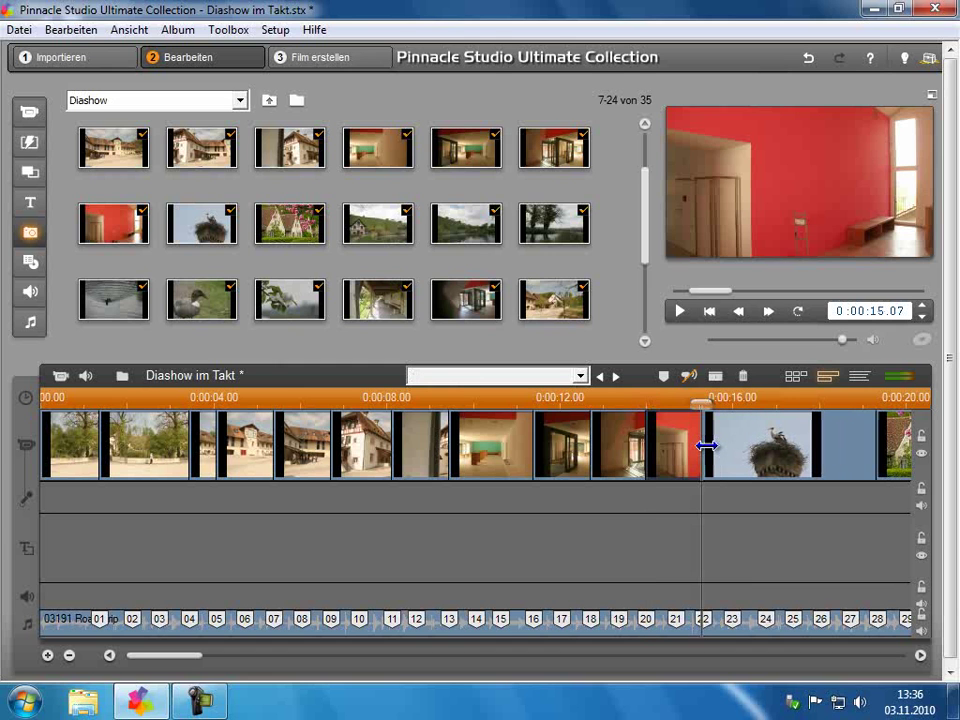
# Step: Try lengthening the fourth photo past marker 07, and undo the change
pyautogui.click(127, 400)
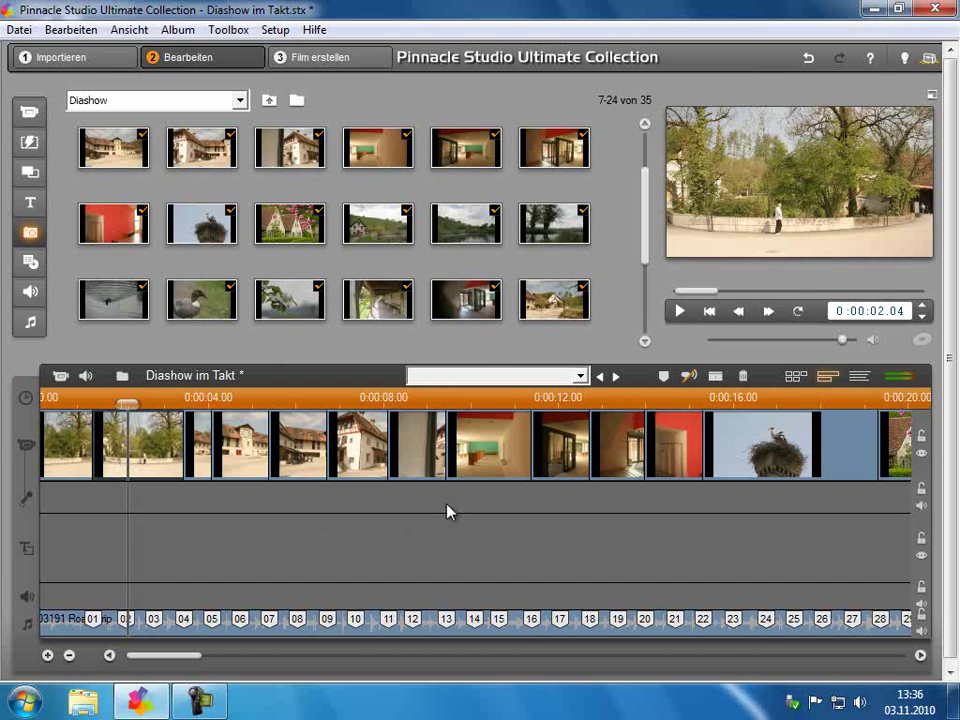
pyautogui.click(770, 437)
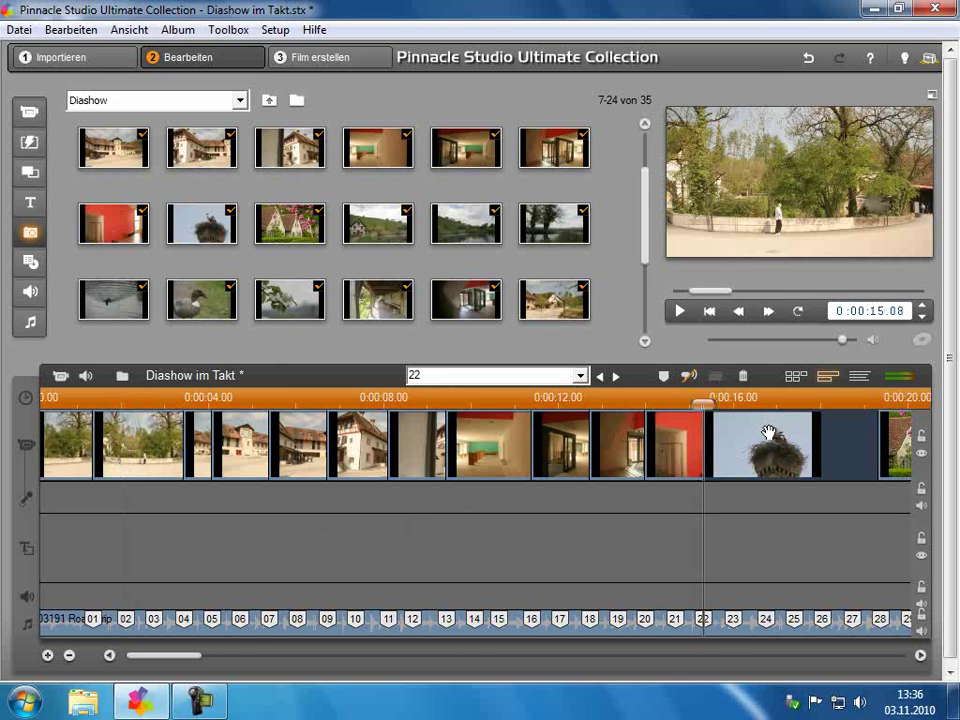
pyautogui.click(258, 449)
pyautogui.moveTo(270, 444); pyautogui.dragTo(341, 408)
pyautogui.click(279, 403)
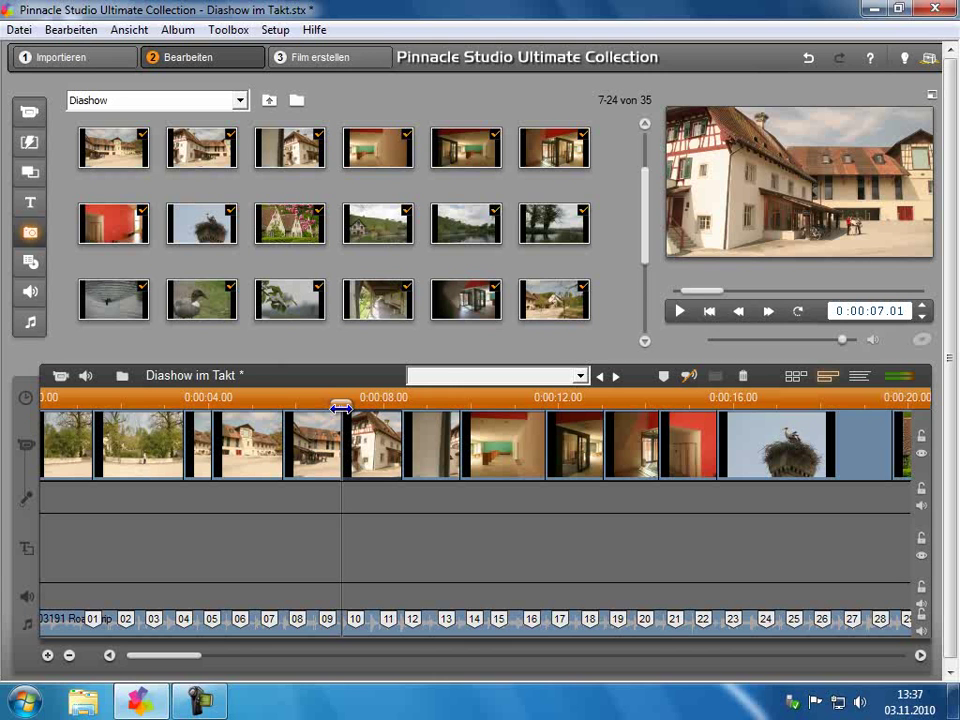
pyautogui.click(815, 59)
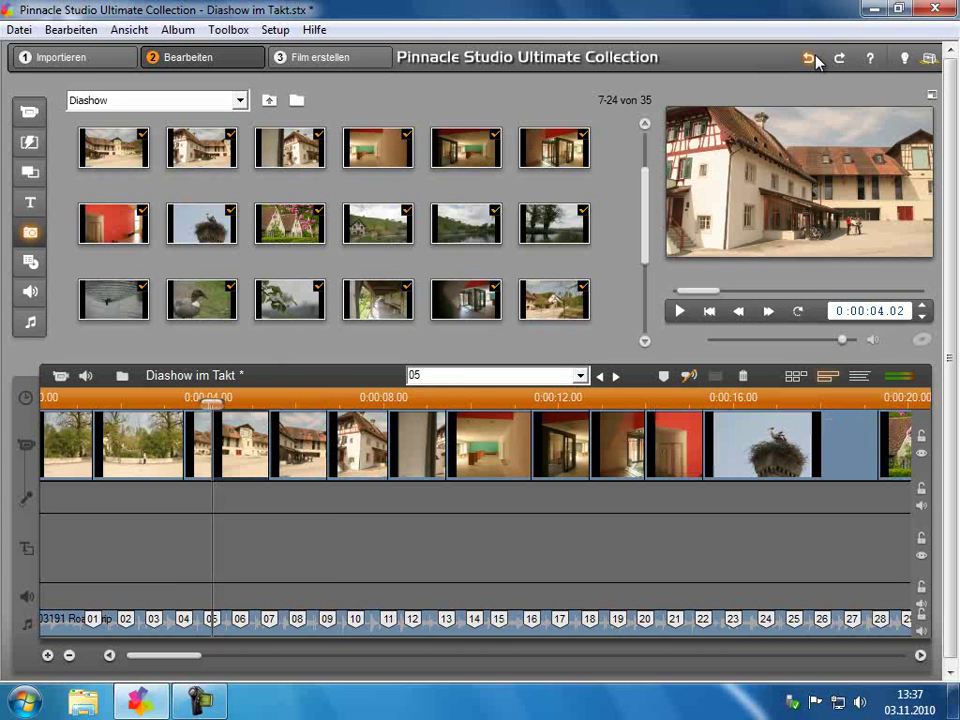
# Step: Shorten the stork, blossoming-tree house and half-timbered house photos so that they end at markers 24, 27 and 30
pyautogui.moveTo(878, 439); pyautogui.dragTo(765, 447)
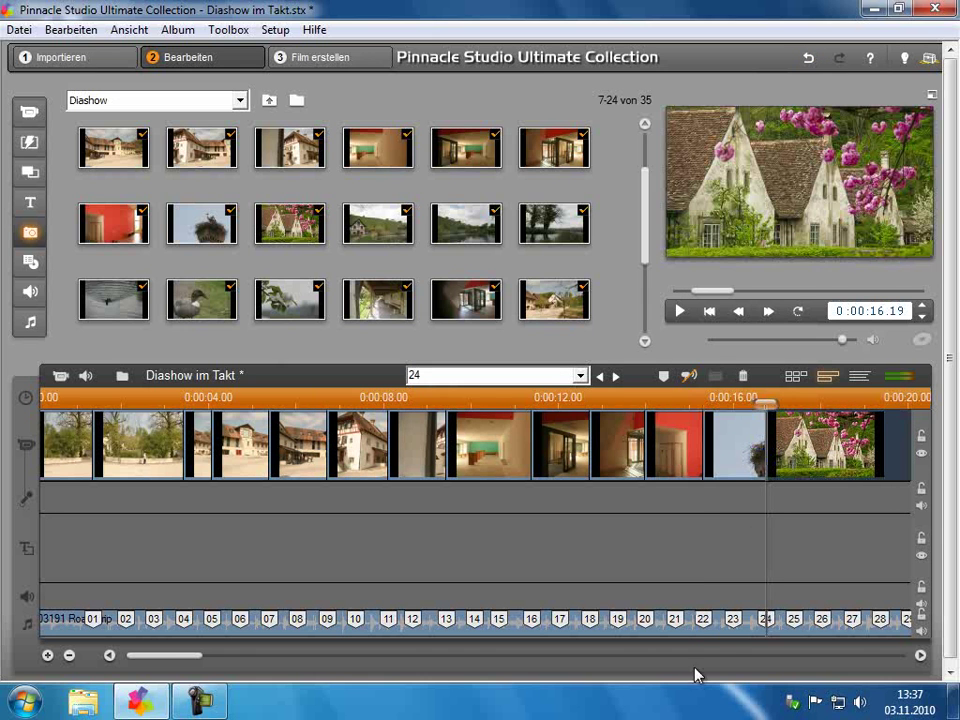
pyautogui.moveTo(185, 658); pyautogui.dragTo(225, 659)
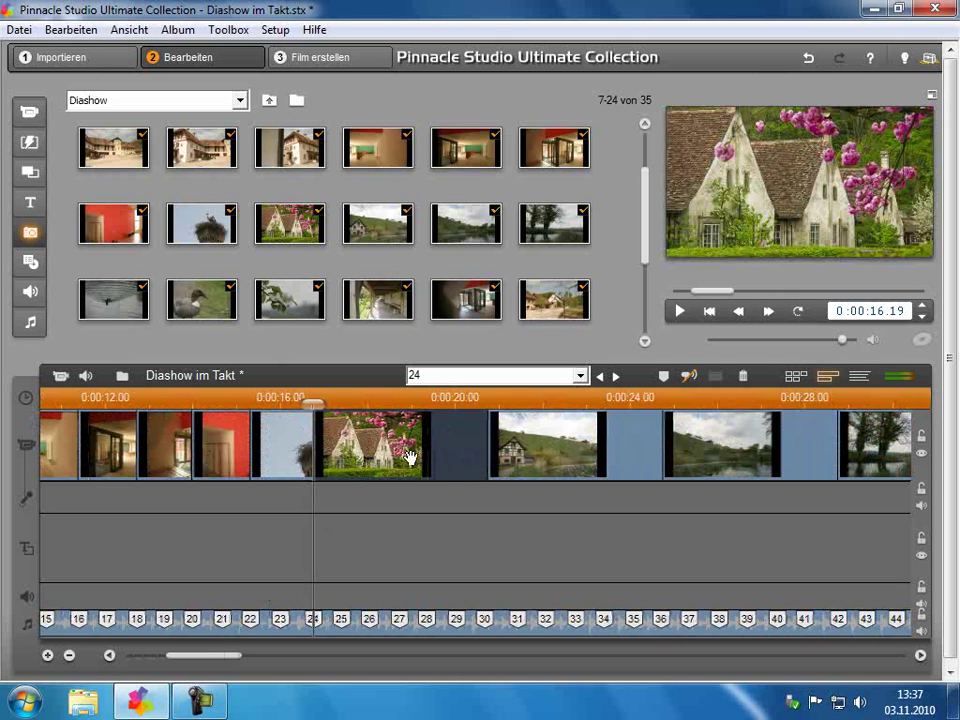
pyautogui.moveTo(484, 442); pyautogui.dragTo(400, 454)
pyautogui.moveTo(570, 447); pyautogui.dragTo(487, 446)
# Step: Shorten the lake, trees, swimming duck and duck close-up photos to end at markers 31, 32, 33 and 36, and return to the movie's start
pyautogui.moveTo(664, 446); pyautogui.dragTo(518, 446)
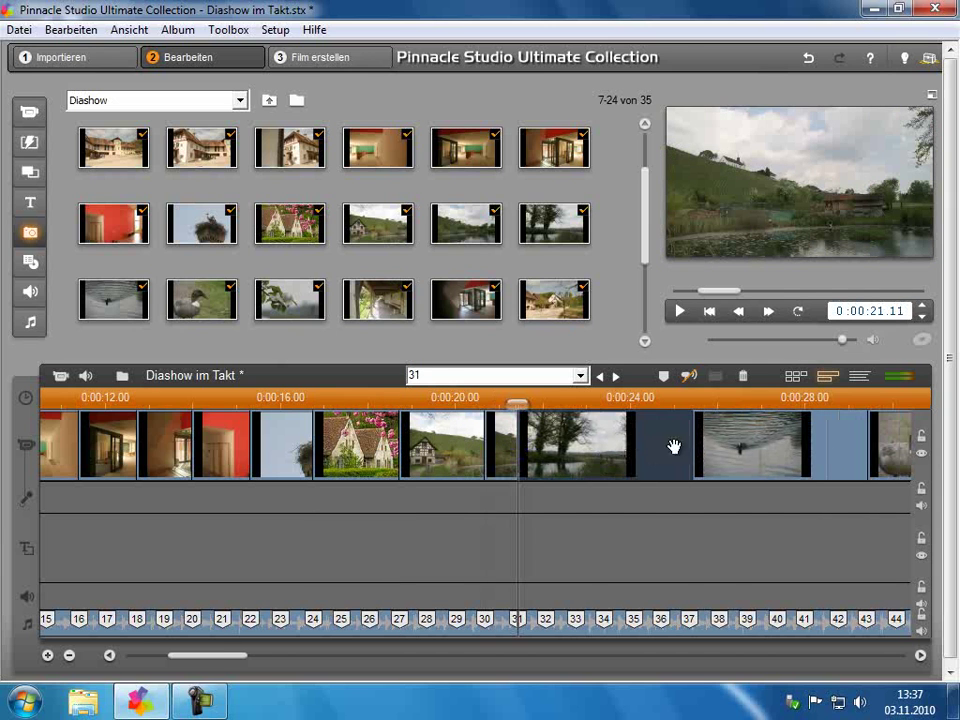
pyautogui.moveTo(688, 446); pyautogui.dragTo(545, 446)
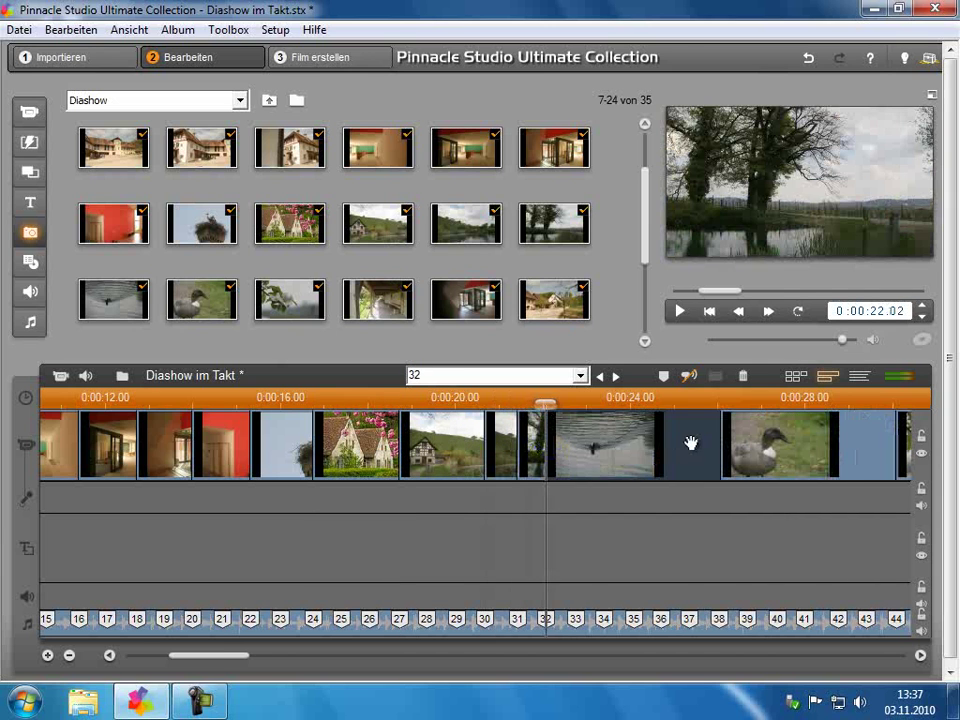
pyautogui.moveTo(707, 443); pyautogui.dragTo(574, 452)
pyautogui.moveTo(752, 446); pyautogui.dragTo(658, 456)
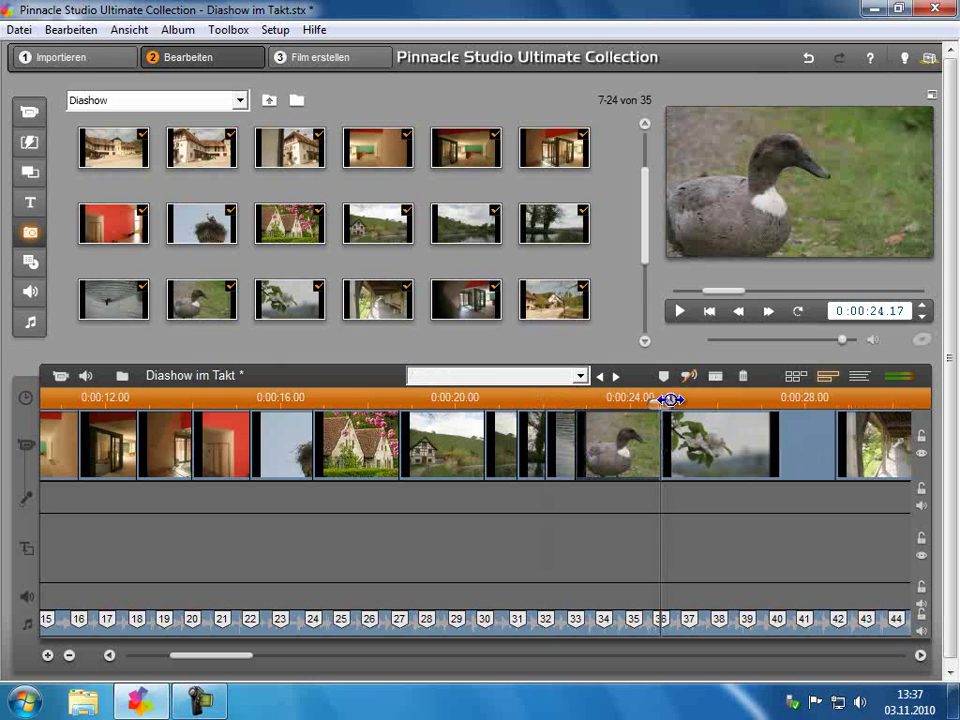
pyautogui.click(709, 311)
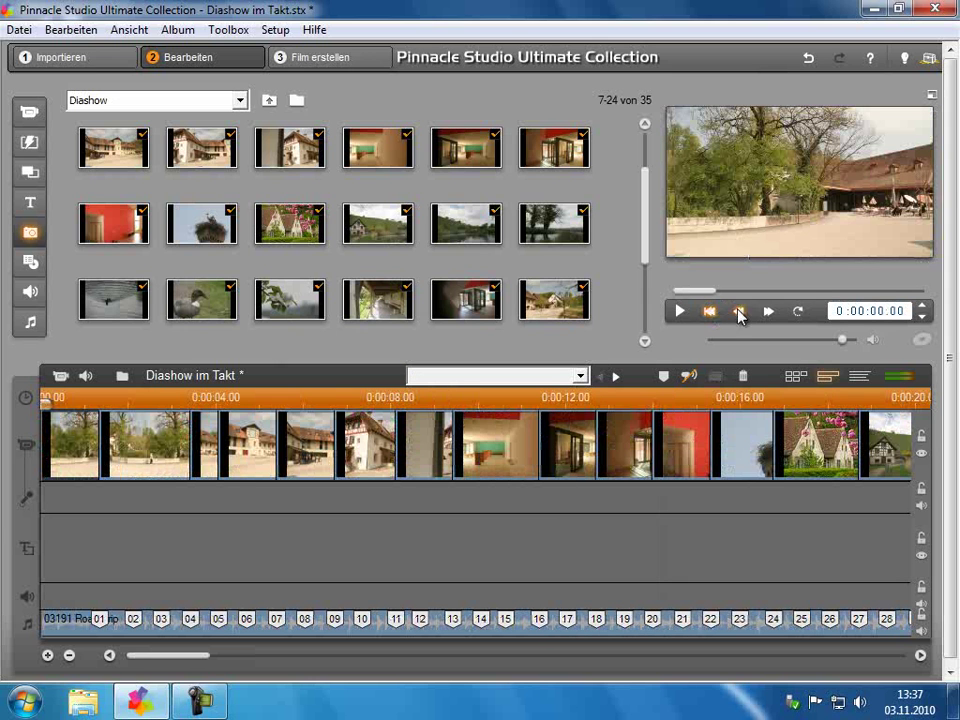